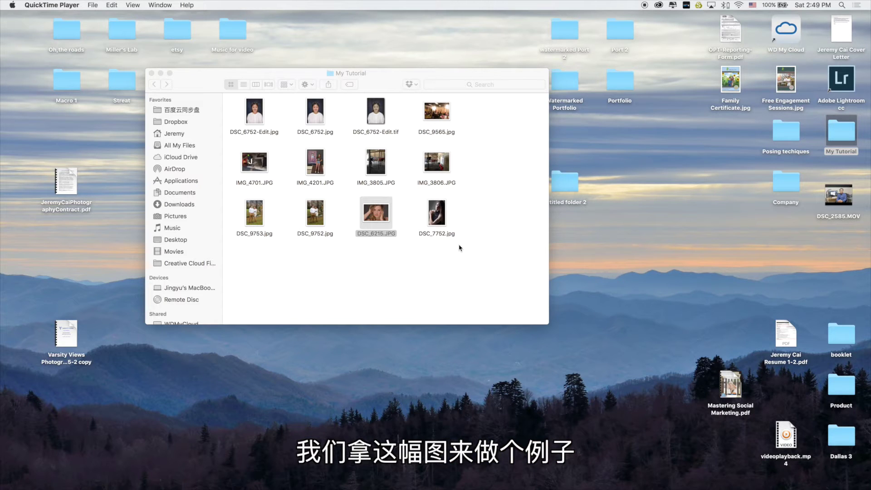
Step: Preview DSC_6215.JPG, close Preview, and reopen the photo in Photoshop via Open With
{"action": "double_click", "coordinate": [382, 217]}
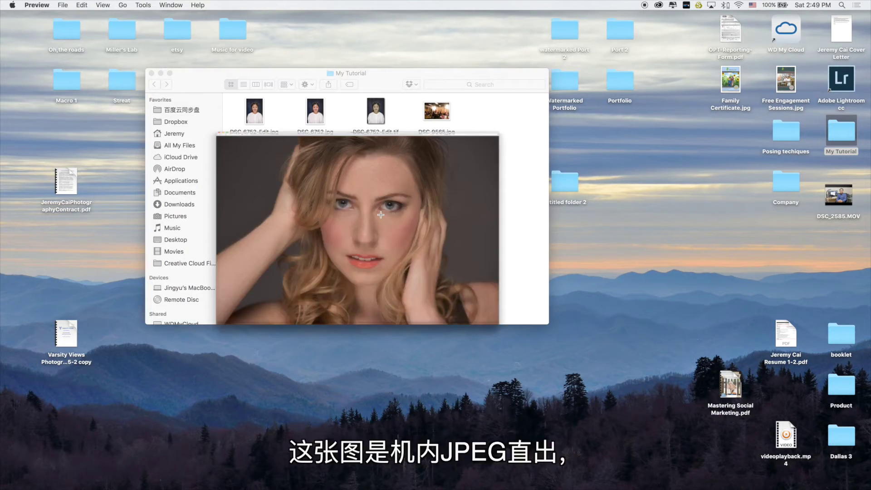
{"action": "left_click_drag", "start_coordinate": [443, 26], "coordinate": [489, 23]}
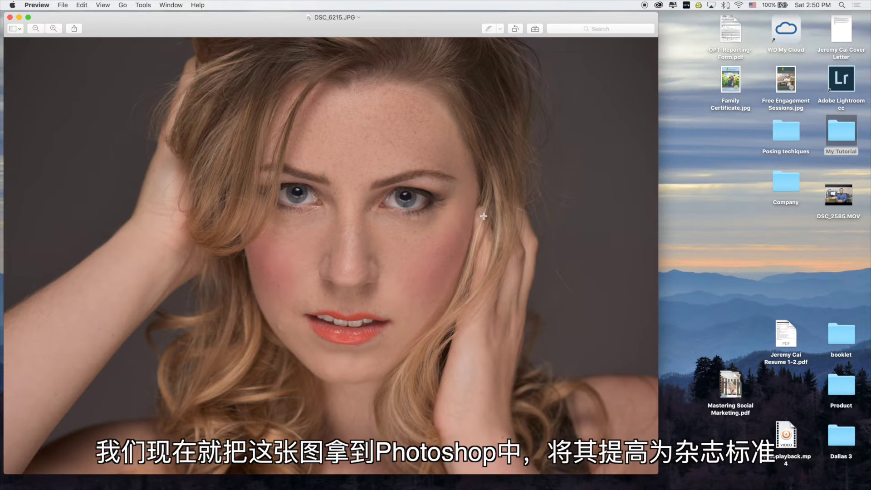
{"action": "left_click", "coordinate": [9, 17]}
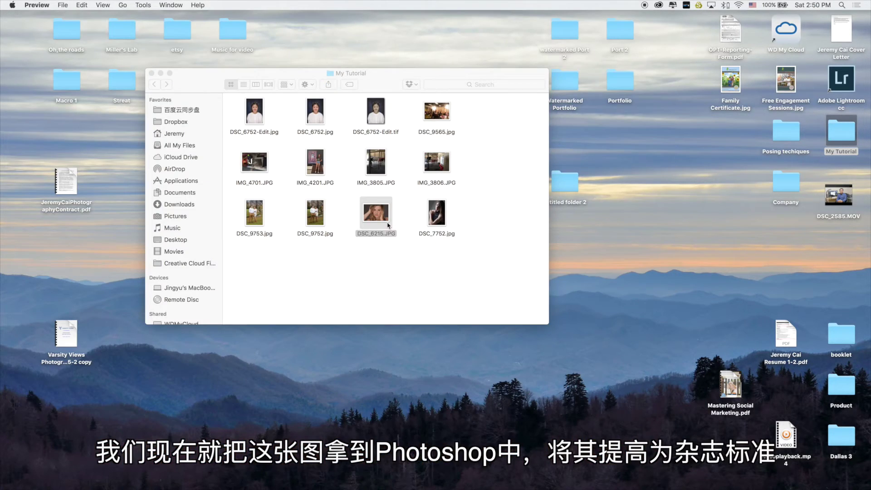
{"action": "right_click", "coordinate": [388, 225]}
{"action": "left_click", "coordinate": [529, 251]}
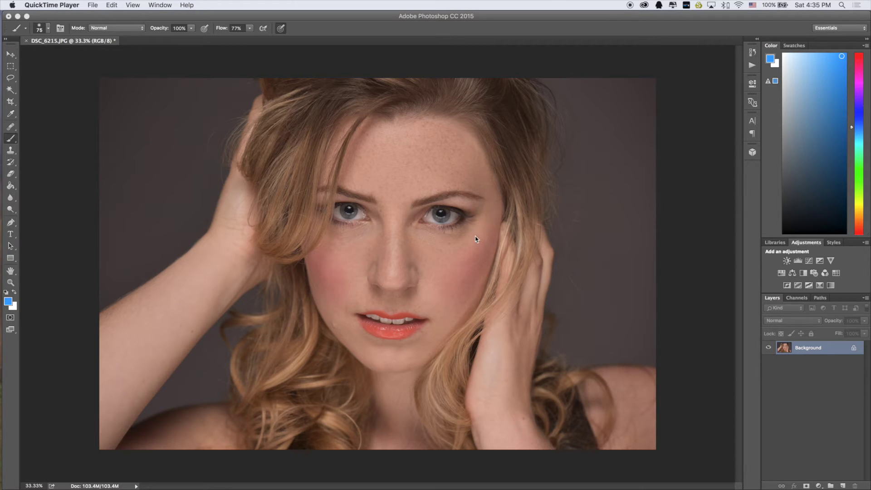
Step: Duplicate the Background layer and rename the lower copy, Layer 1, to LF
{"action": "left_click", "coordinate": [811, 352]}
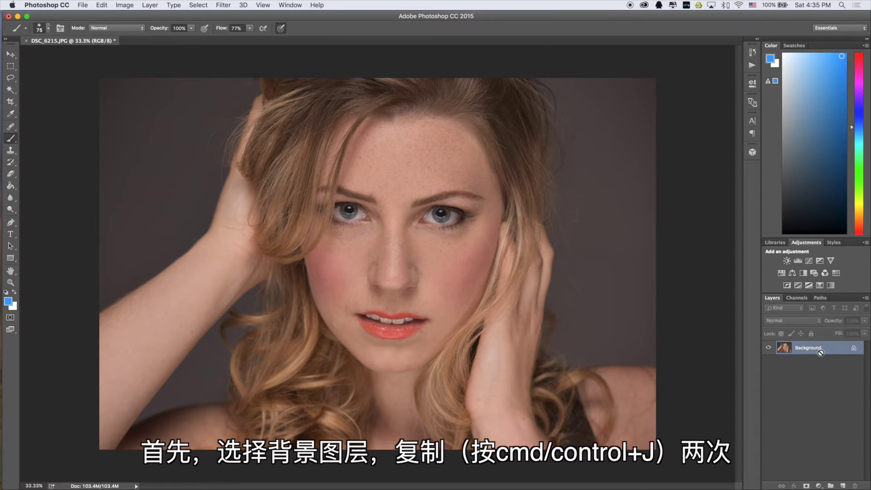
{"action": "key", "text": "super+j"}
{"action": "key", "text": "super+j"}
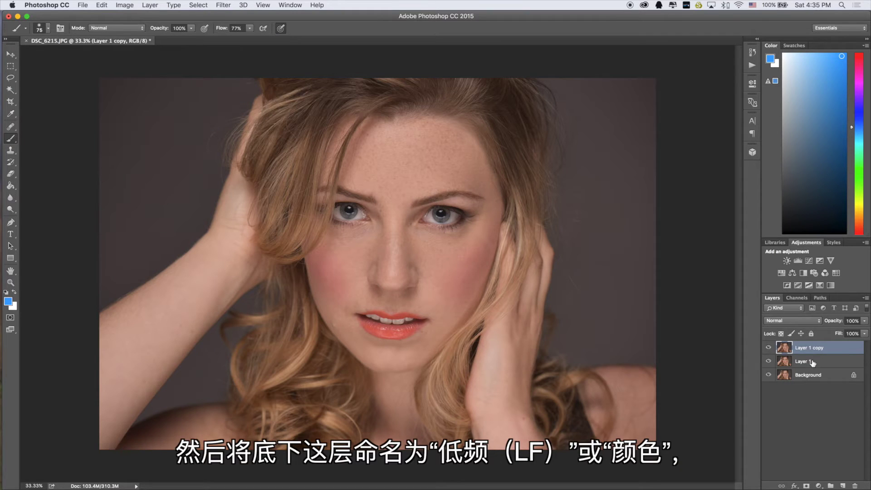
{"action": "left_click", "coordinate": [812, 363]}
{"action": "double_click", "coordinate": [803, 362]}
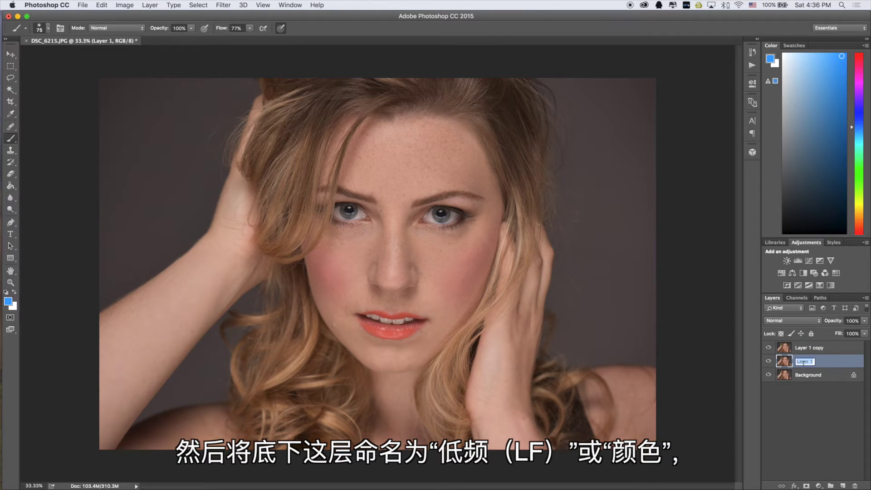
{"action": "type", "text": "LF"}
{"action": "key", "text": "Return"}
Step: Rename the upper copy, Layer 1 copy, to HF
{"action": "left_click", "coordinate": [815, 349]}
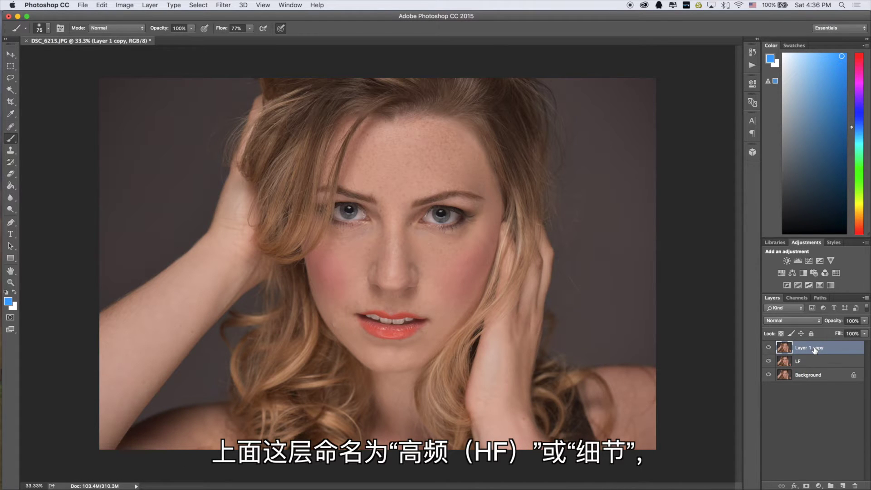
{"action": "key", "text": "f"}
{"action": "key", "text": "f"}
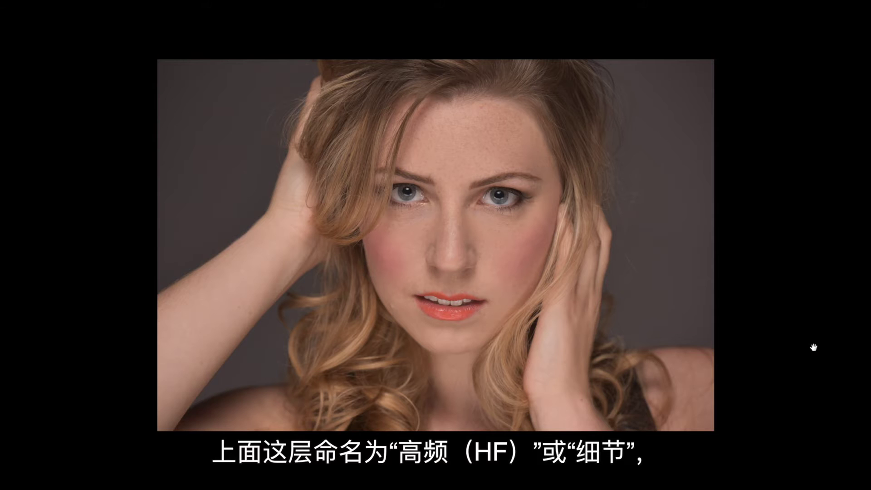
{"action": "key", "text": "f"}
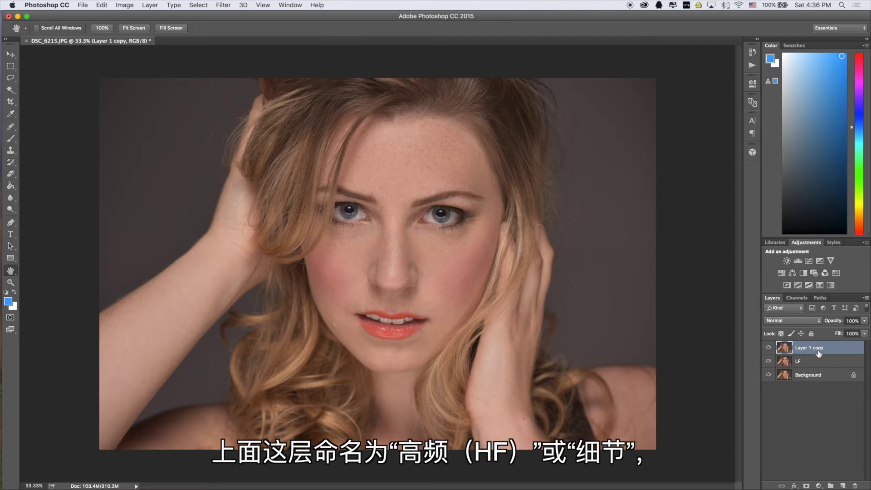
{"action": "double_click", "coordinate": [819, 348]}
{"action": "type", "text": "HF"}
{"action": "key", "text": "Return"}
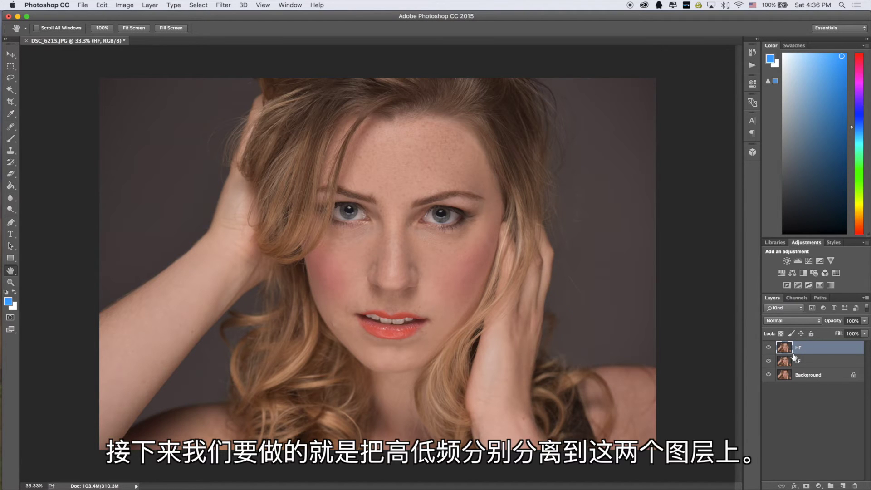
Step: Apply a 12-pixel Gaussian Blur to the LF layer, checking the preview around the eye
{"action": "left_click", "coordinate": [815, 363]}
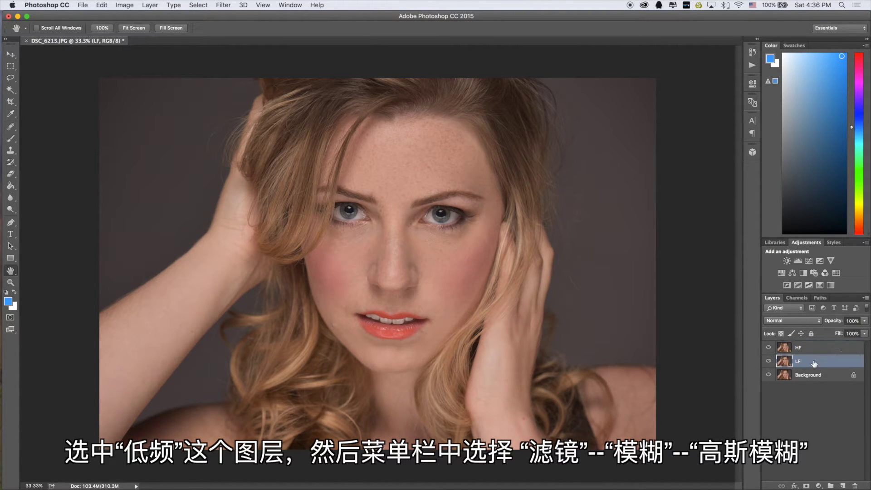
{"action": "left_click", "coordinate": [218, 7]}
{"action": "mouse_move", "coordinate": [259, 113]}
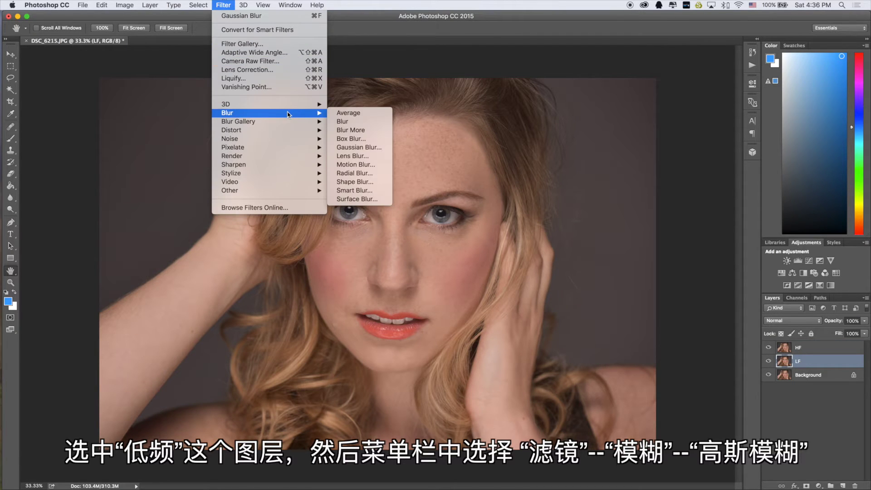
{"action": "left_click", "coordinate": [362, 150]}
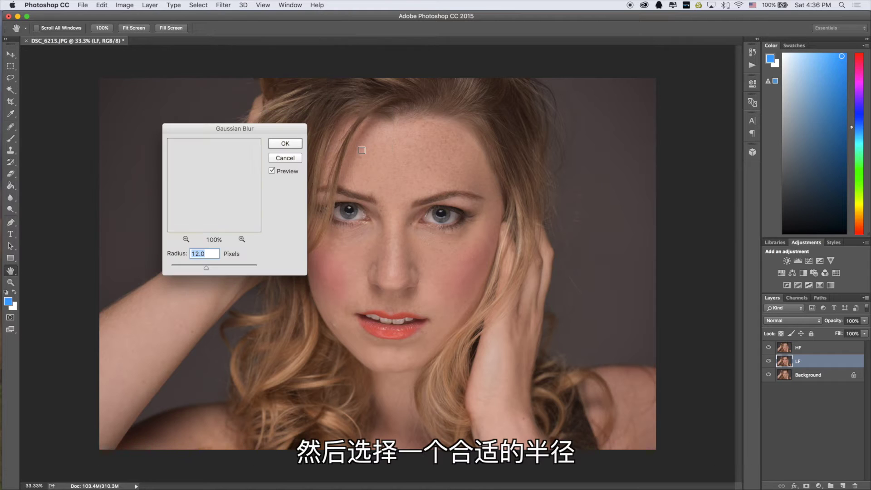
{"action": "left_click", "coordinate": [364, 227]}
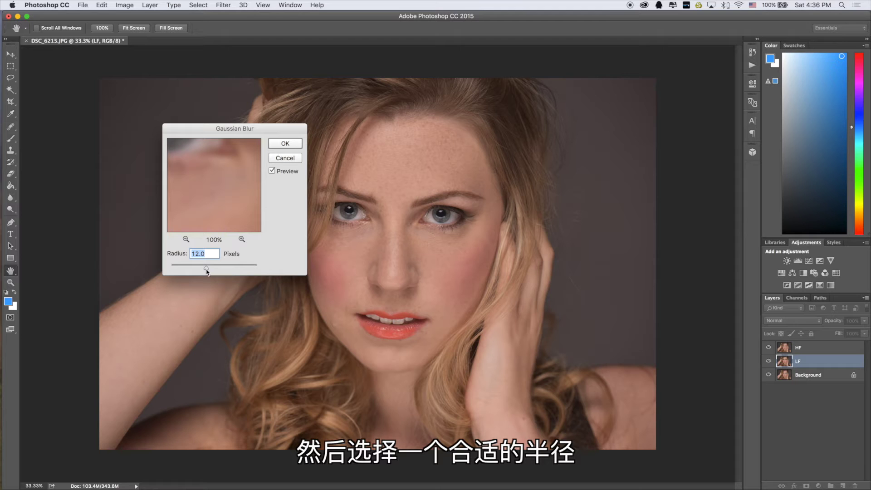
{"action": "left_click_drag", "start_coordinate": [207, 271], "coordinate": [200, 271]}
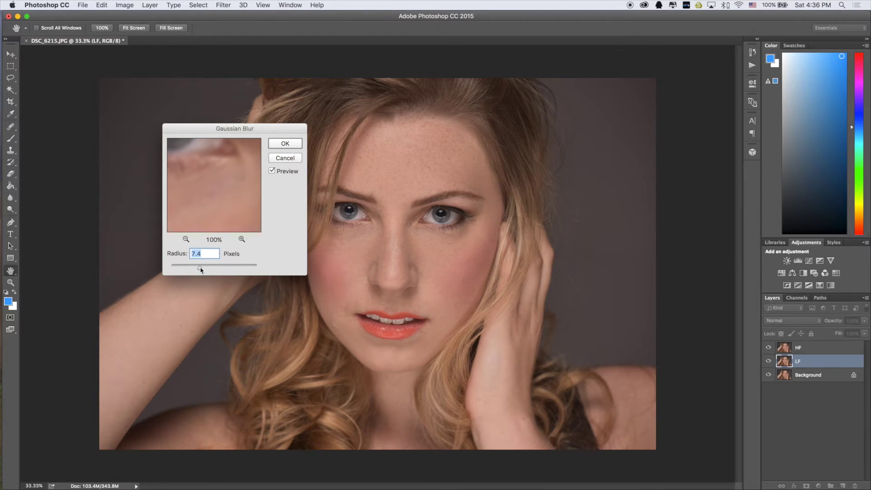
{"action": "left_click", "coordinate": [346, 232]}
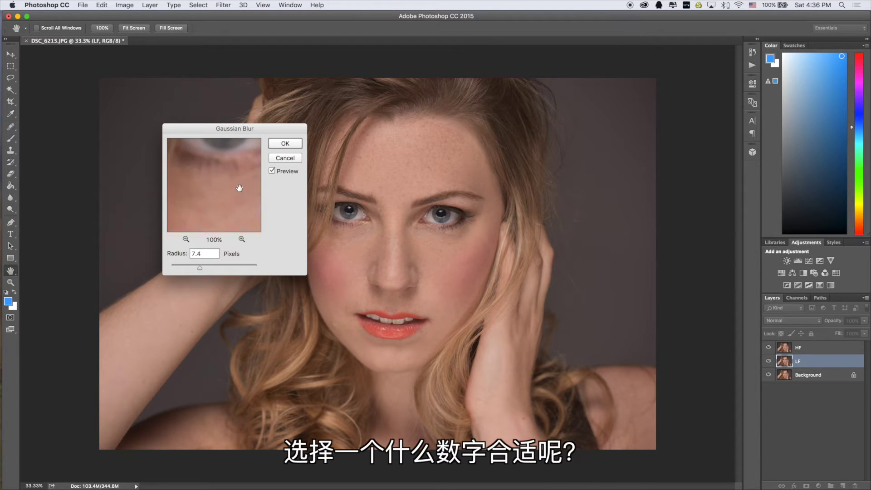
{"action": "left_click", "coordinate": [363, 234]}
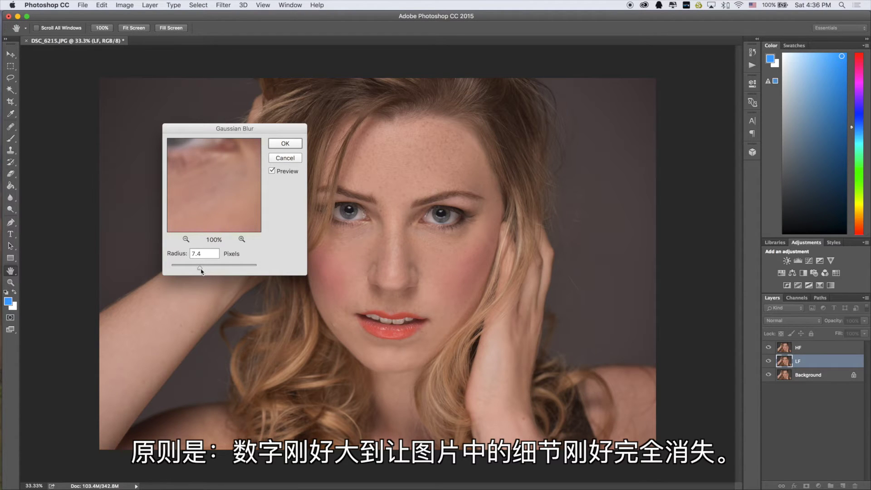
{"action": "left_click_drag", "start_coordinate": [202, 271], "coordinate": [207, 268]}
{"action": "left_click_drag", "start_coordinate": [205, 271], "coordinate": [208, 271]}
{"action": "mouse_move", "coordinate": [226, 198]}
{"action": "left_mouse_down"}
{"action": "mouse_move", "coordinate": [210, 187]}
{"action": "mouse_move", "coordinate": [226, 192]}
{"action": "left_mouse_up"}
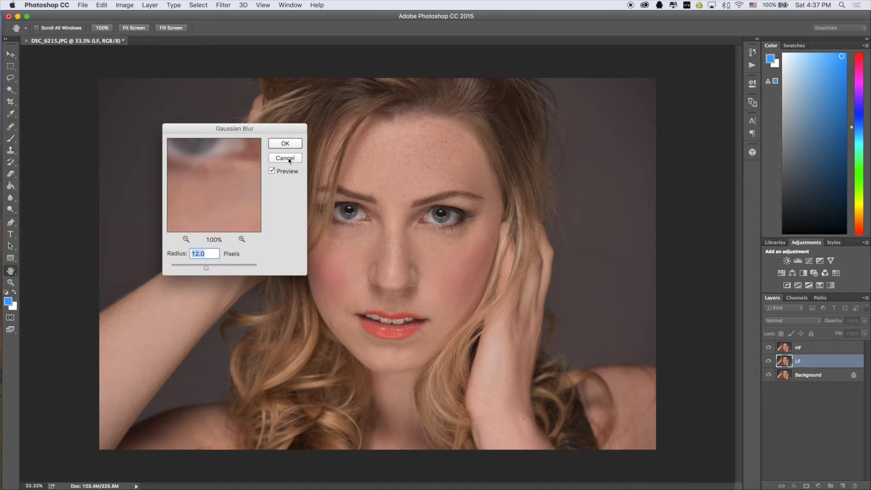
{"action": "left_click", "coordinate": [288, 145]}
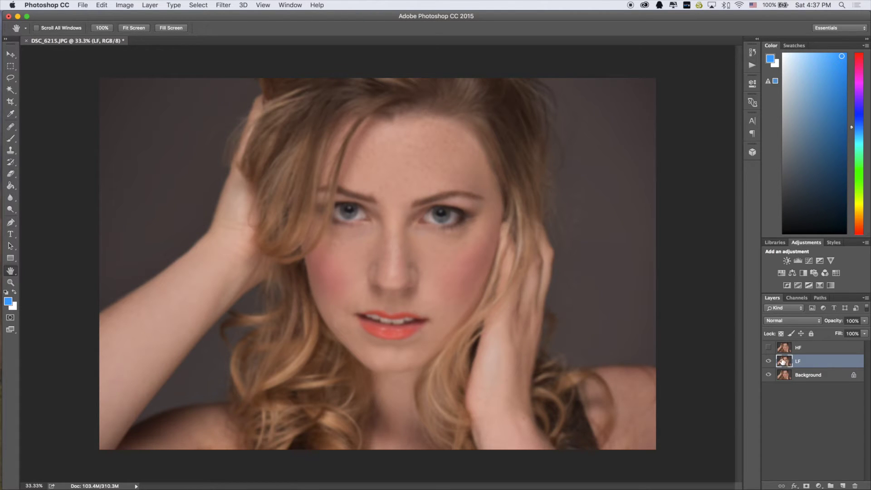
Step: Apply Image to HF with LF as source, Subtract blending, Scale 2, Offset 128
{"action": "left_click", "coordinate": [769, 348]}
{"action": "left_click", "coordinate": [788, 348]}
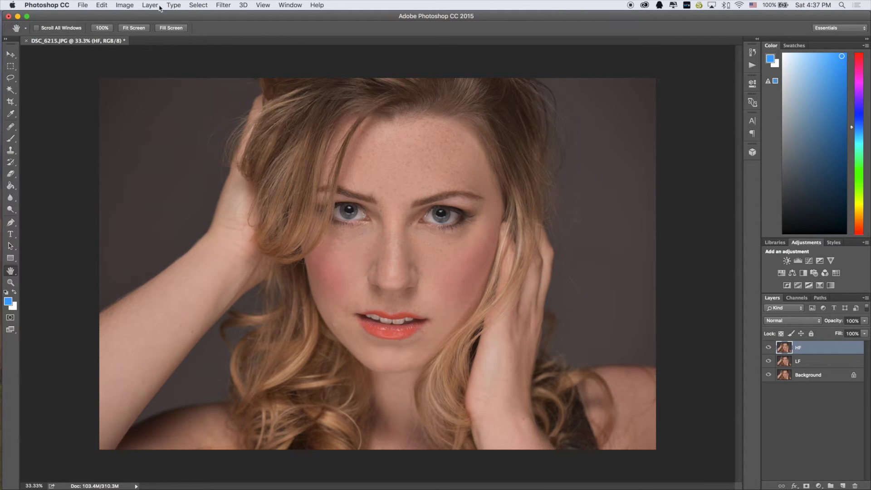
{"action": "left_click", "coordinate": [128, 7]}
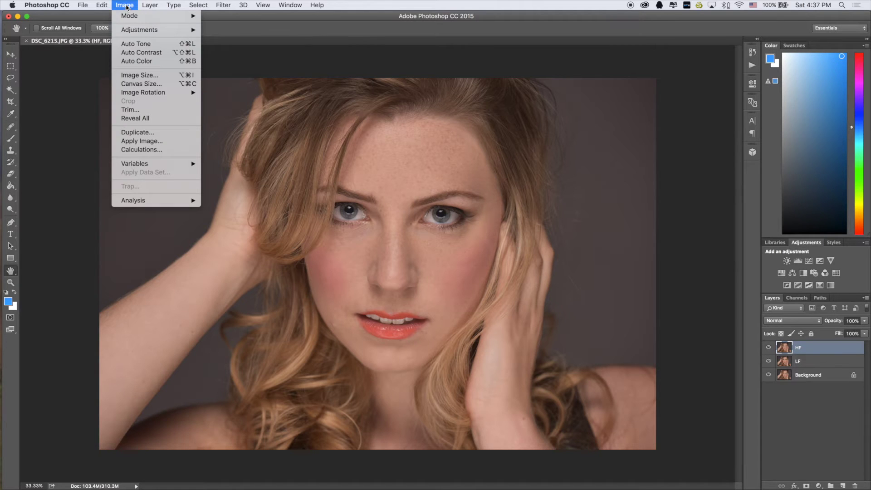
{"action": "left_click", "coordinate": [161, 144]}
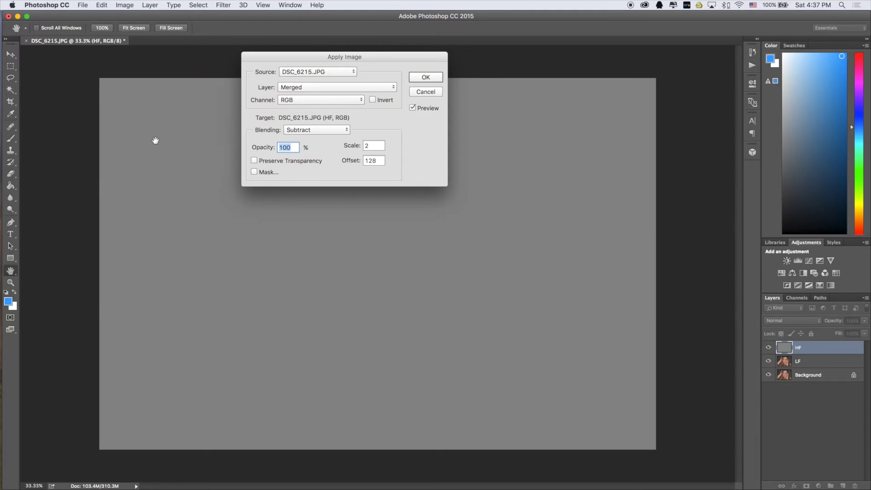
{"action": "left_click", "coordinate": [305, 87]}
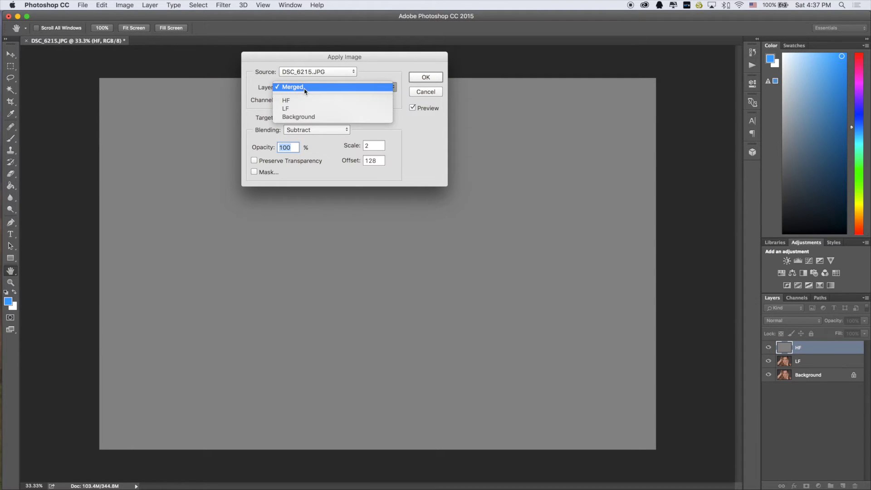
{"action": "left_click", "coordinate": [295, 109]}
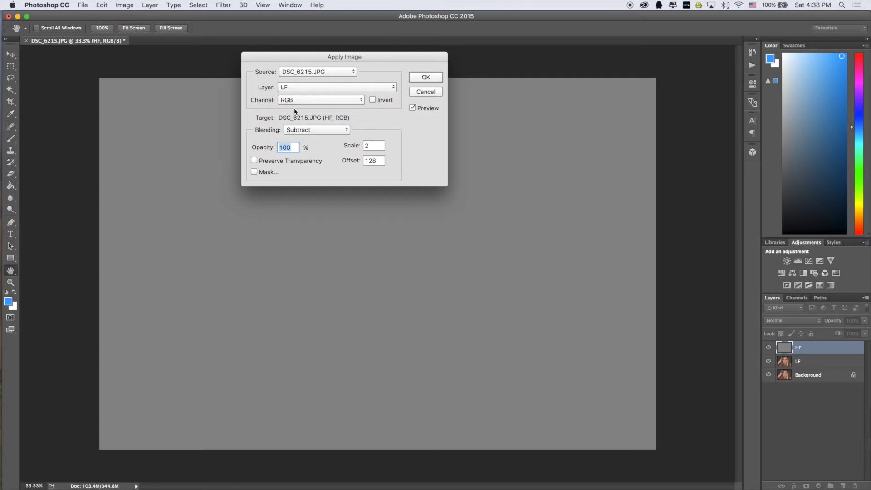
{"action": "left_click", "coordinate": [302, 132]}
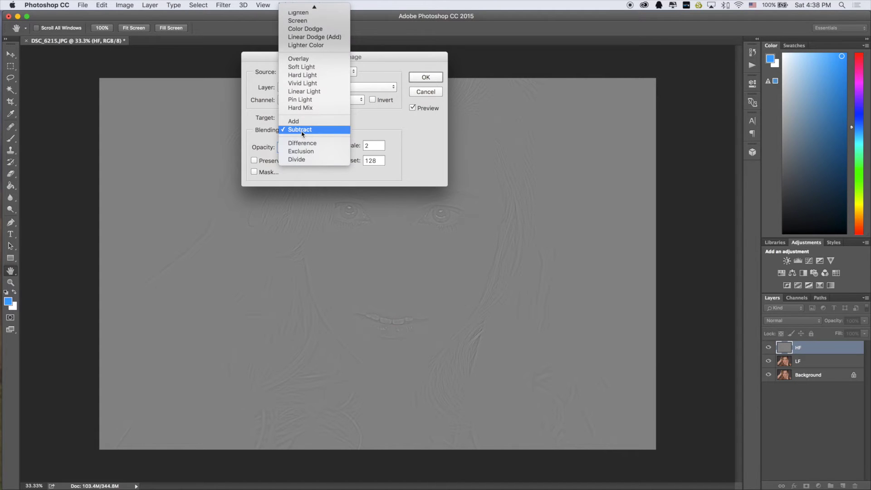
{"action": "left_click", "coordinate": [306, 131]}
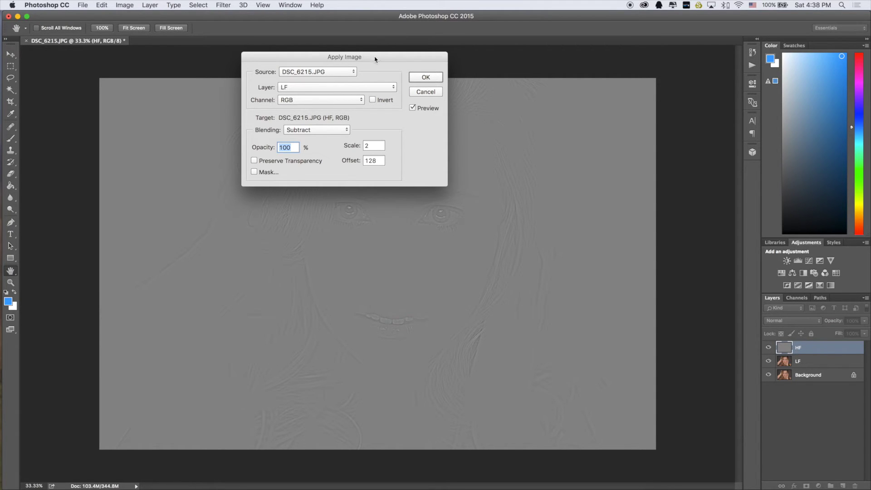
{"action": "left_click_drag", "start_coordinate": [382, 59], "coordinate": [401, 66]}
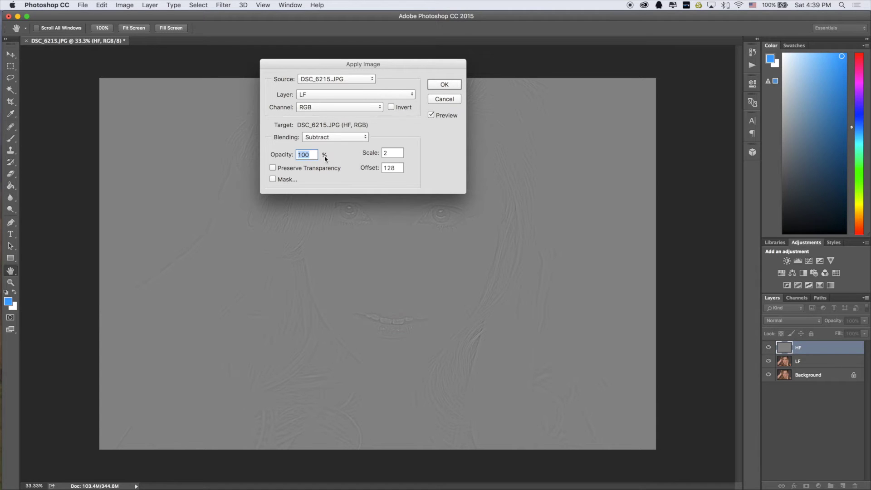
{"action": "left_click", "coordinate": [444, 85]}
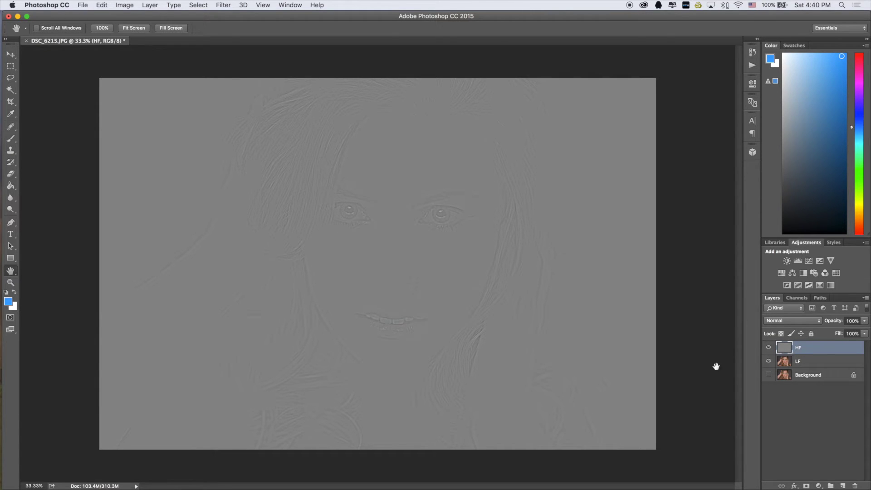
Step: Set the HF layer to Linear Light blending and make Background visible
{"action": "left_click", "coordinate": [807, 323]}
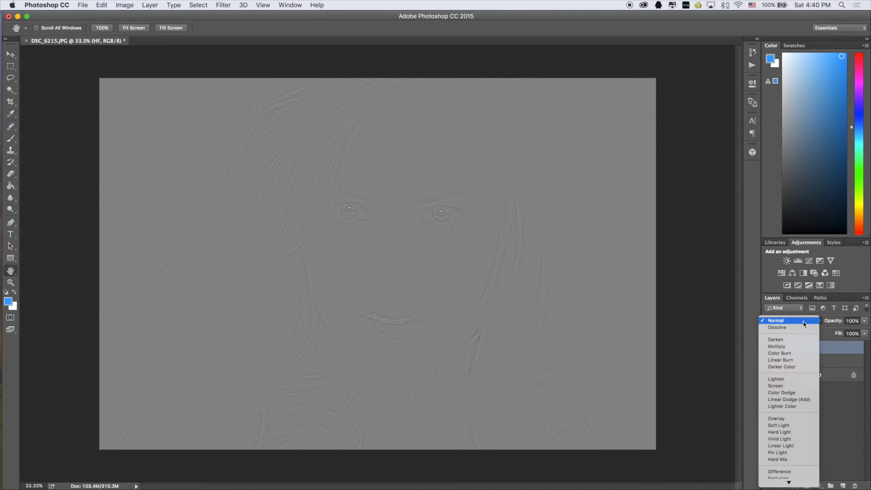
{"action": "left_click", "coordinate": [791, 446]}
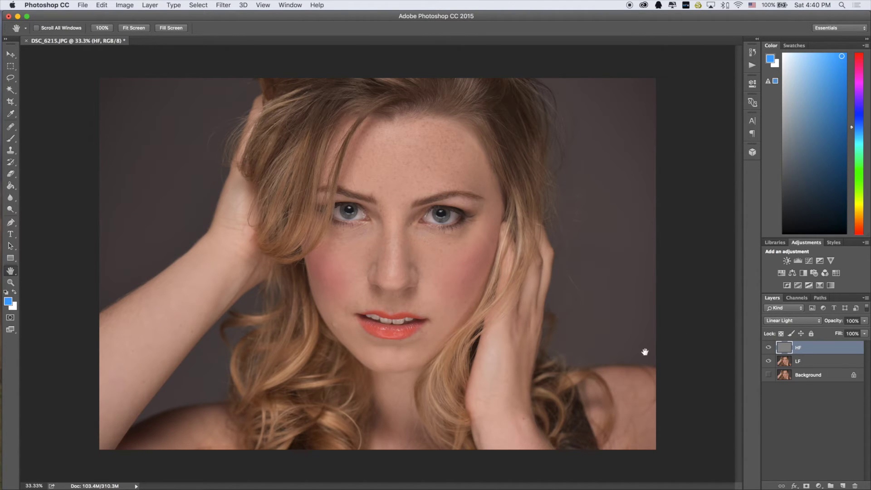
{"action": "left_click", "coordinate": [768, 375]}
Step: Group the HF and LF layers into a group named 'Frequency sep'
{"action": "left_click", "coordinate": [811, 363]}
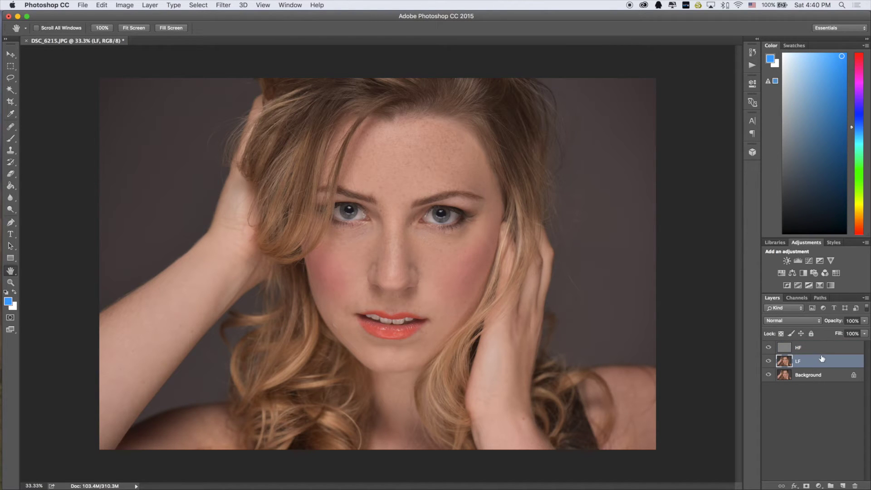
{"action": "left_click", "coordinate": [817, 351], "text": "shift"}
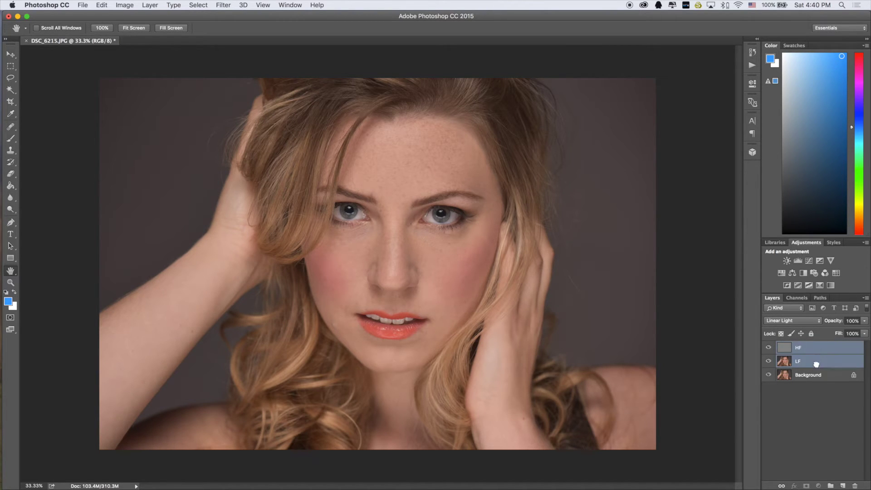
{"action": "left_click_drag", "start_coordinate": [817, 363], "coordinate": [831, 486]}
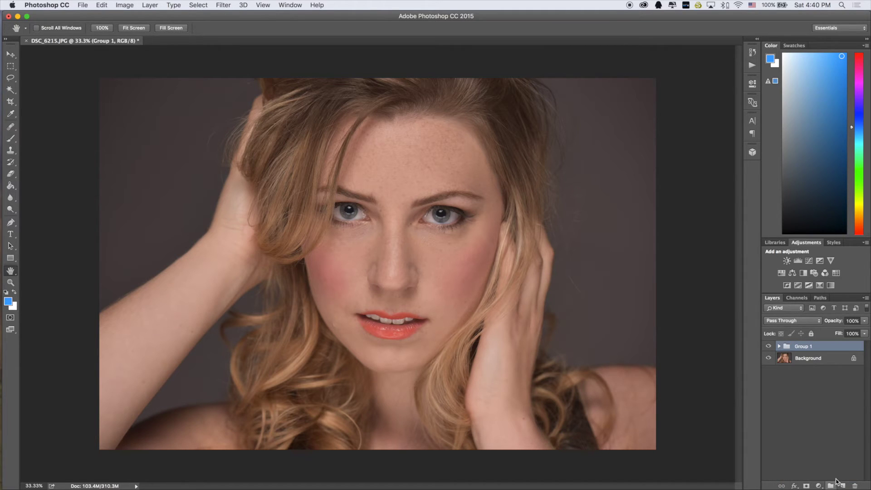
{"action": "double_click", "coordinate": [812, 347]}
{"action": "type", "text": "Frequency"}
{"action": "type", "text": " sep"}
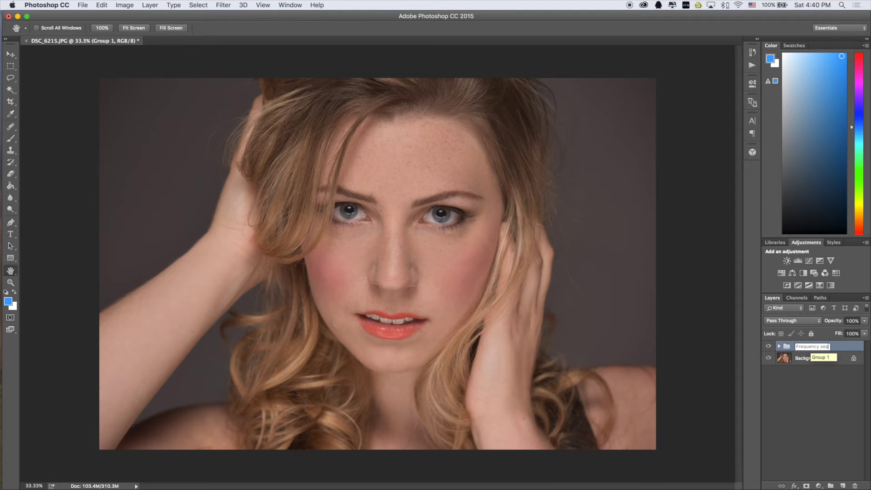
{"action": "key", "text": "Return"}
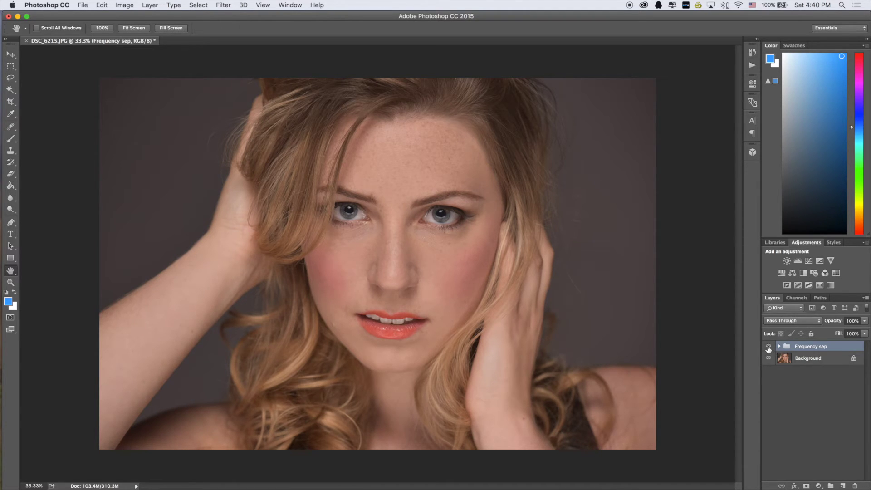
Step: Toggle the Frequency sep group's visibility on and off to compare before and after
{"action": "left_click", "coordinate": [769, 347]}
{"action": "left_click", "coordinate": [768, 347]}
{"action": "left_click", "coordinate": [768, 347]}
{"action": "left_click", "coordinate": [769, 347]}
{"action": "left_click", "coordinate": [768, 347]}
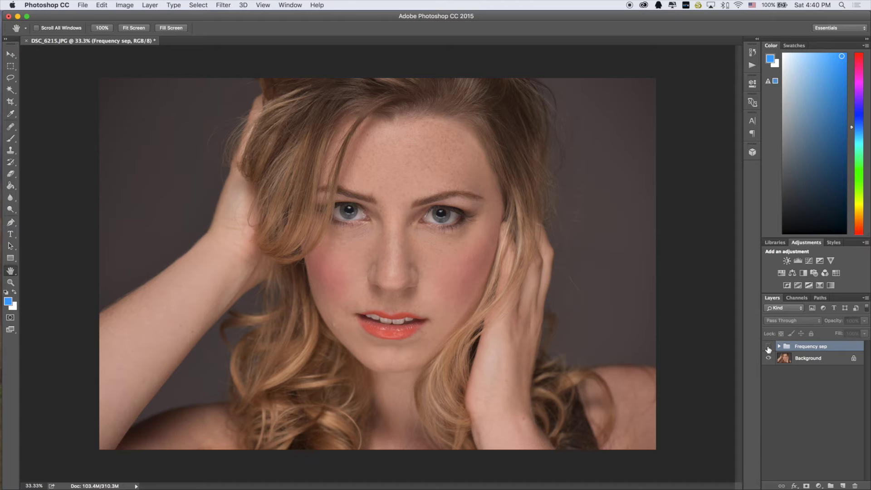
{"action": "left_click", "coordinate": [768, 347]}
{"action": "left_click", "coordinate": [769, 347]}
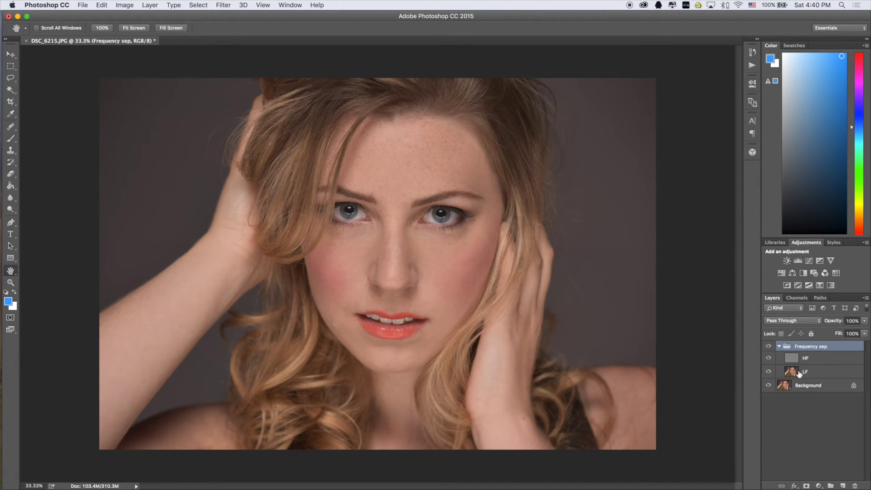
Step: Select the LF layer and zoom in to 50% on the face
{"action": "left_click", "coordinate": [804, 373]}
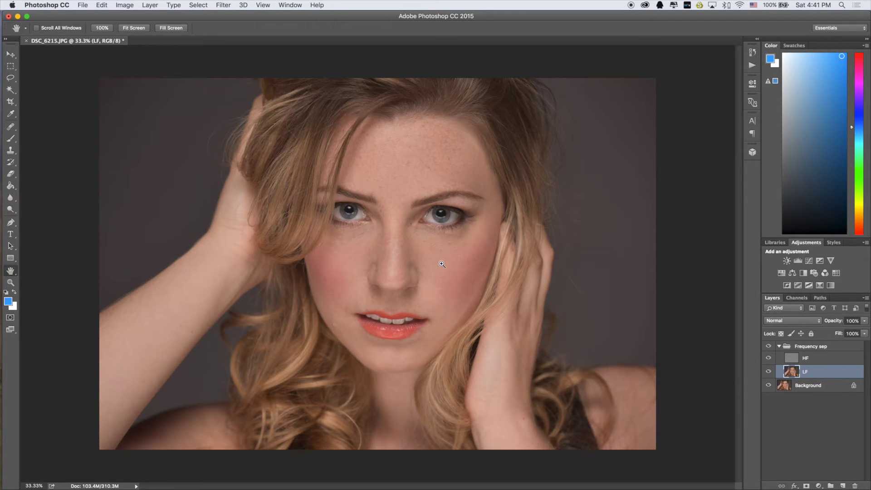
{"action": "key", "text": "ctrl+plus"}
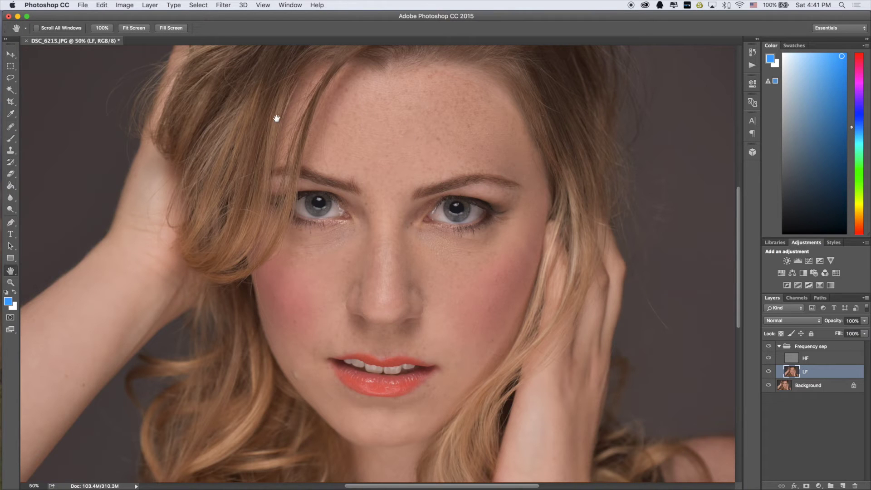
Step: Lasso around the nose on the LF layer and feather the selection by 5 pixels
{"action": "left_click", "coordinate": [11, 79]}
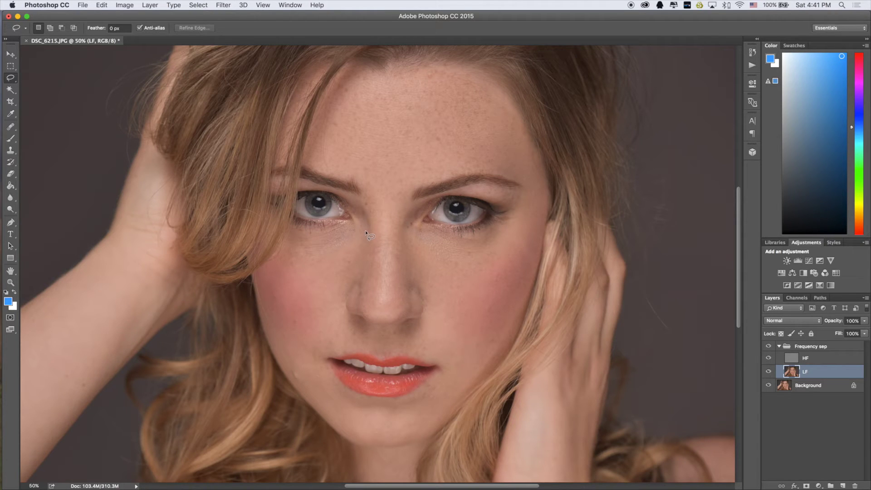
{"action": "key", "text": "ctrl+d"}
{"action": "left_click_drag", "start_coordinate": [365, 234], "coordinate": [370, 237]}
{"action": "scroll", "coordinate": [389, 250], "scroll_direction": "down", "scroll_amount": 1}
{"action": "right_click", "coordinate": [389, 248]}
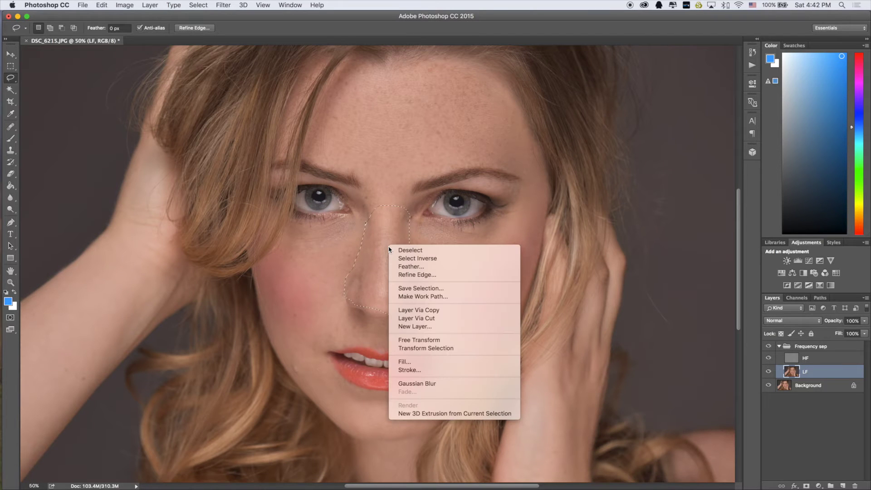
{"action": "left_click", "coordinate": [412, 267]}
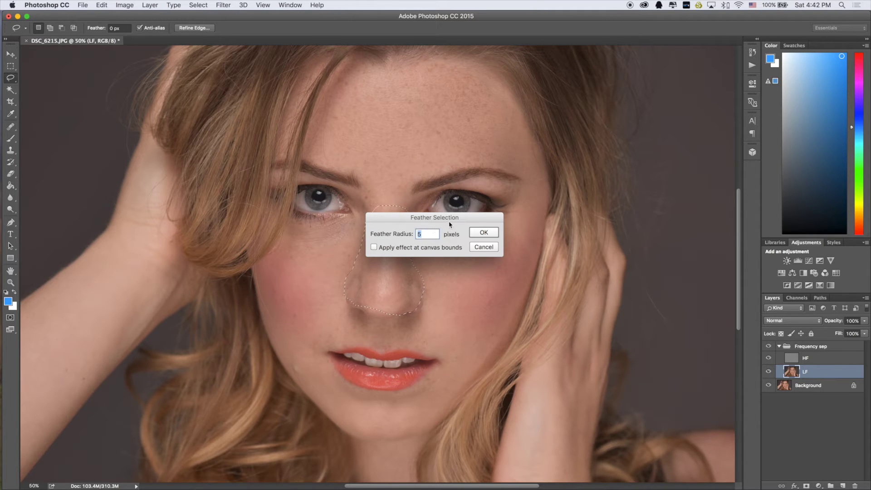
{"action": "left_click", "coordinate": [484, 232]}
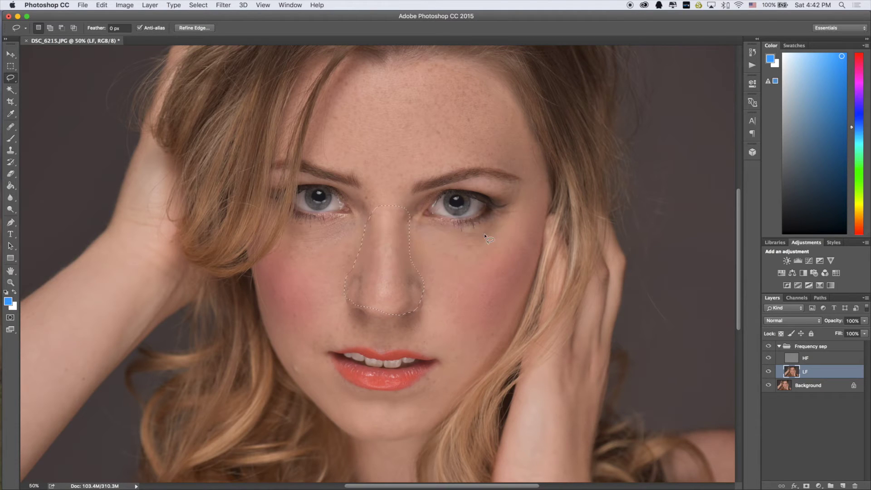
{"action": "left_click", "coordinate": [224, 6]}
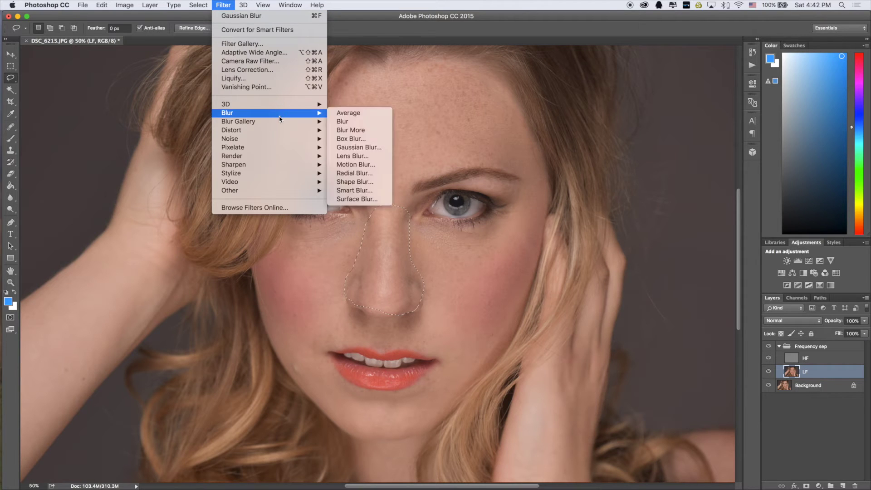
{"action": "mouse_move", "coordinate": [231, 113]}
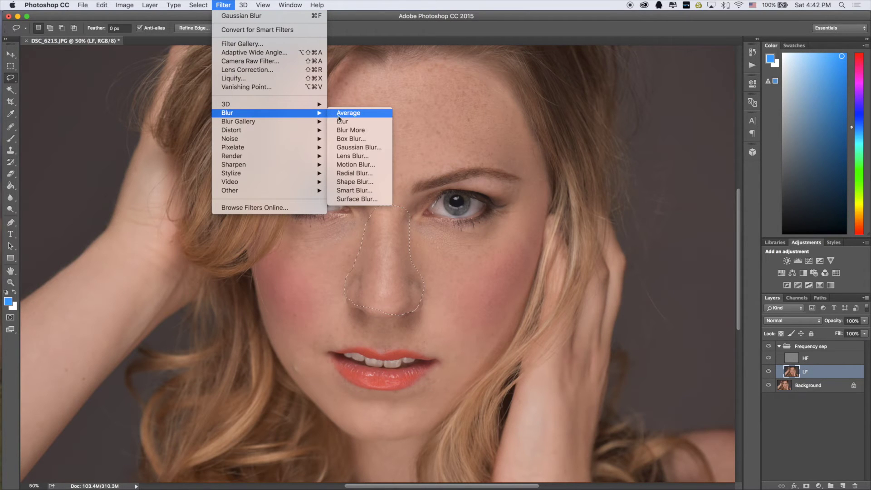
Step: Blur the nose selection with a 13.4-radius Gaussian Blur, repeat it twice, then deselect
{"action": "left_click", "coordinate": [350, 148]}
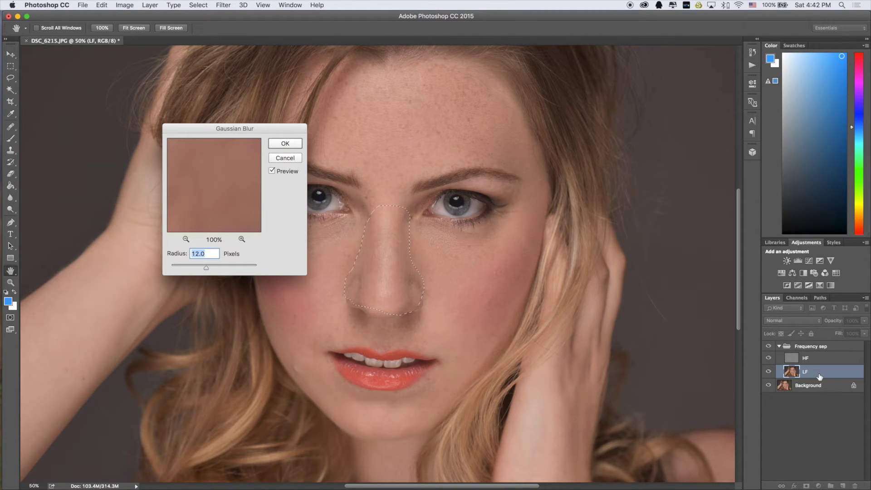
{"action": "left_click_drag", "start_coordinate": [206, 268], "coordinate": [208, 270]}
{"action": "left_click", "coordinate": [285, 144]}
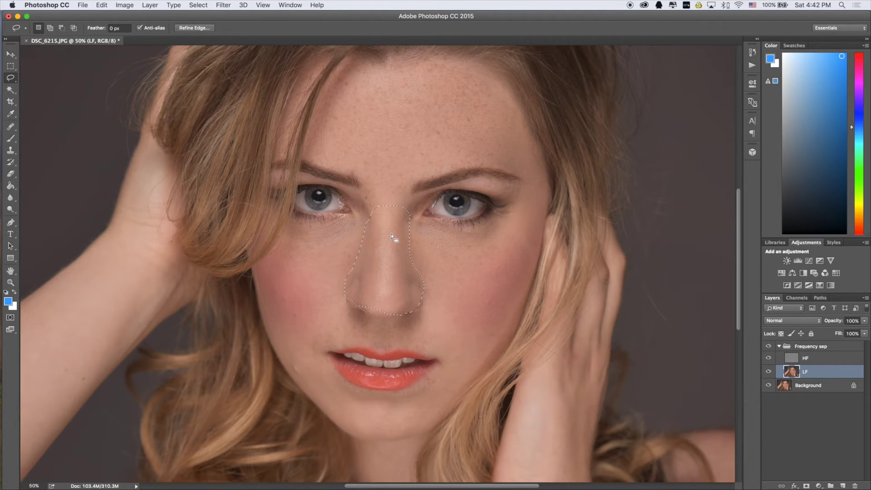
{"action": "left_click", "coordinate": [223, 5]}
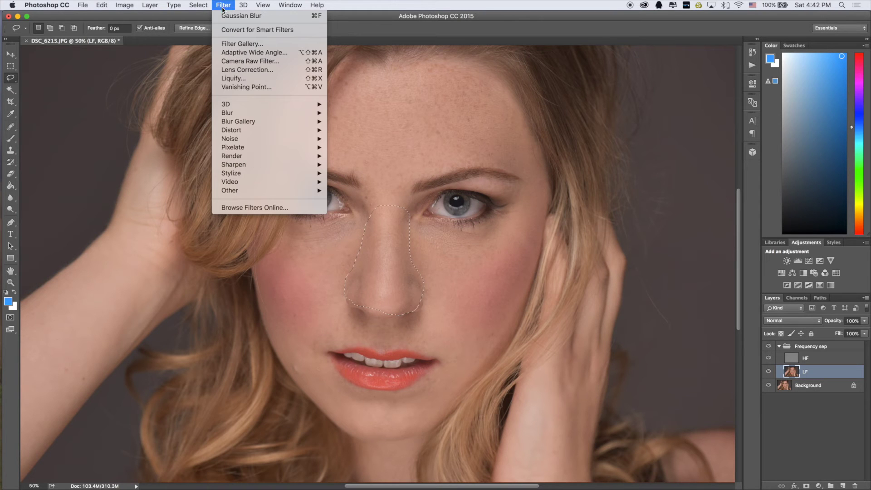
{"action": "left_click", "coordinate": [228, 15]}
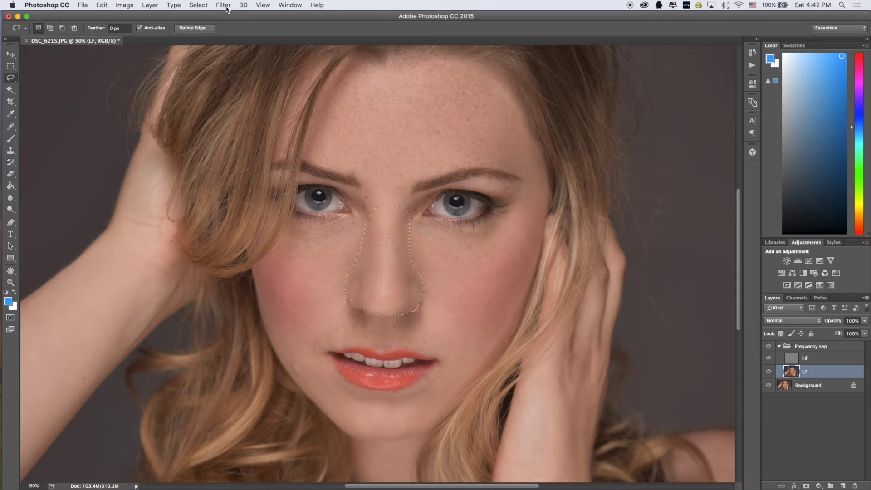
{"action": "left_click", "coordinate": [227, 8]}
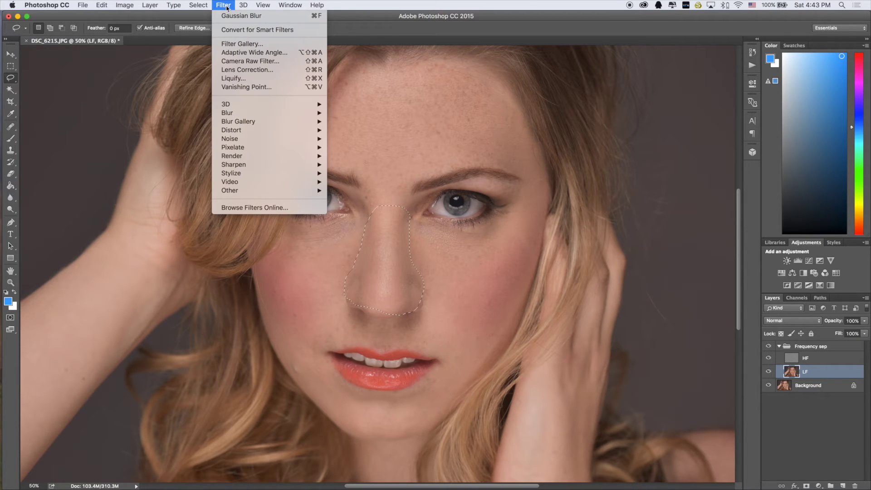
{"action": "left_click", "coordinate": [235, 16]}
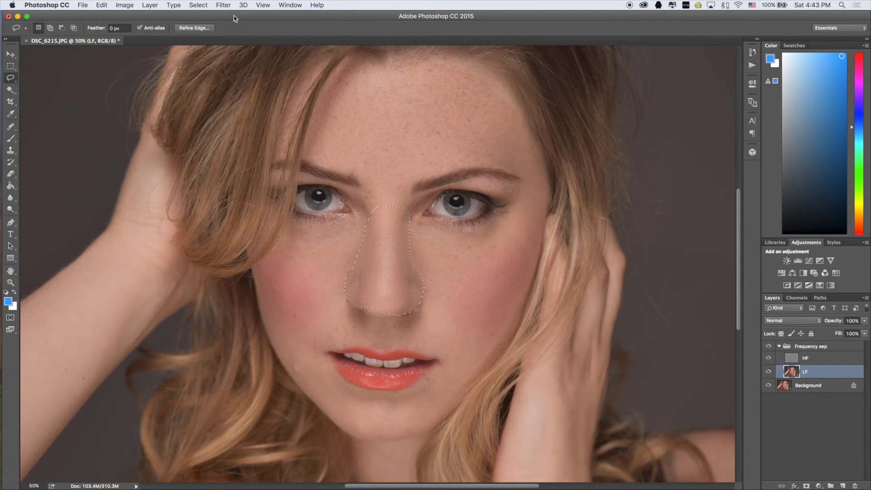
{"action": "key", "text": "super+d"}
Step: Toggle the Frequency sep group off and on to compare against the original
{"action": "left_click", "coordinate": [768, 347]}
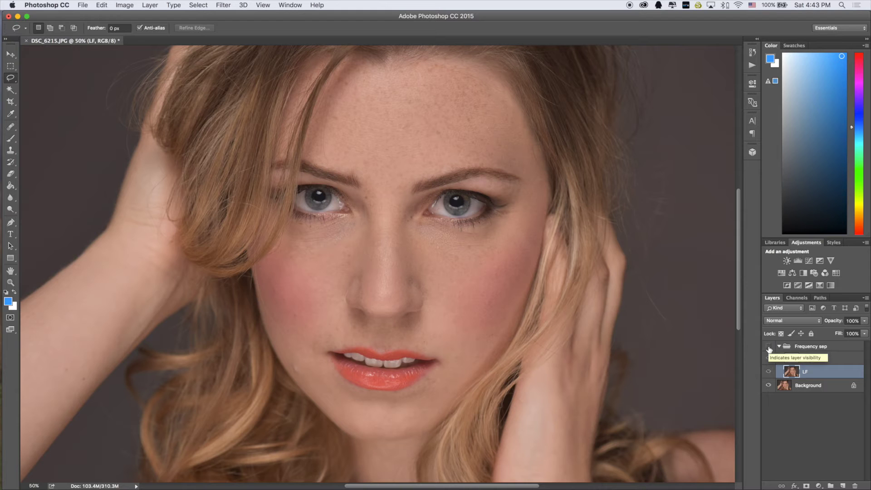
{"action": "left_click", "coordinate": [769, 347]}
{"action": "left_click", "coordinate": [769, 347]}
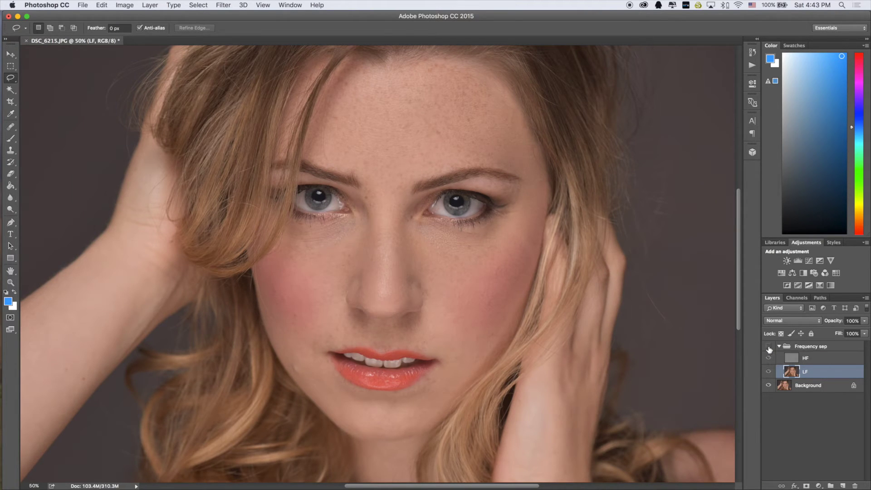
{"action": "left_click", "coordinate": [769, 347]}
Step: Reapply the Gaussian Blur to the skin under each eye, deselecting after each
{"action": "left_click_drag", "start_coordinate": [416, 230], "coordinate": [417, 229]}
{"action": "left_click", "coordinate": [224, 5]}
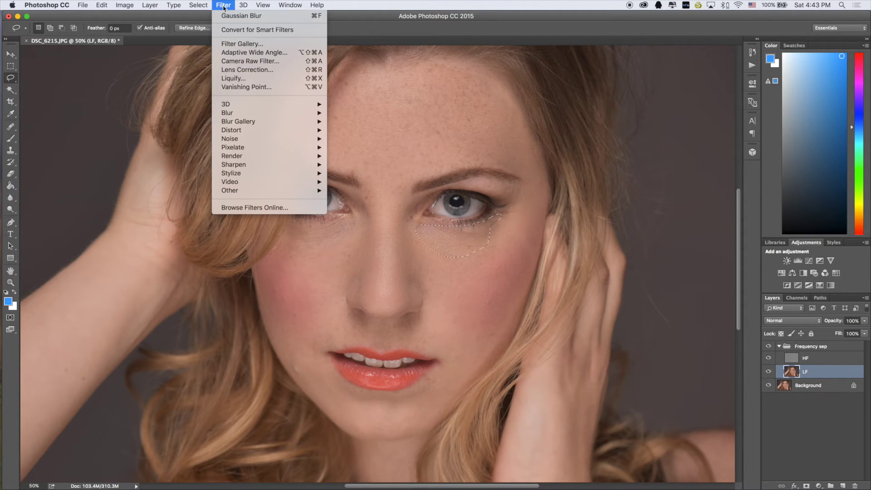
{"action": "left_click", "coordinate": [235, 18]}
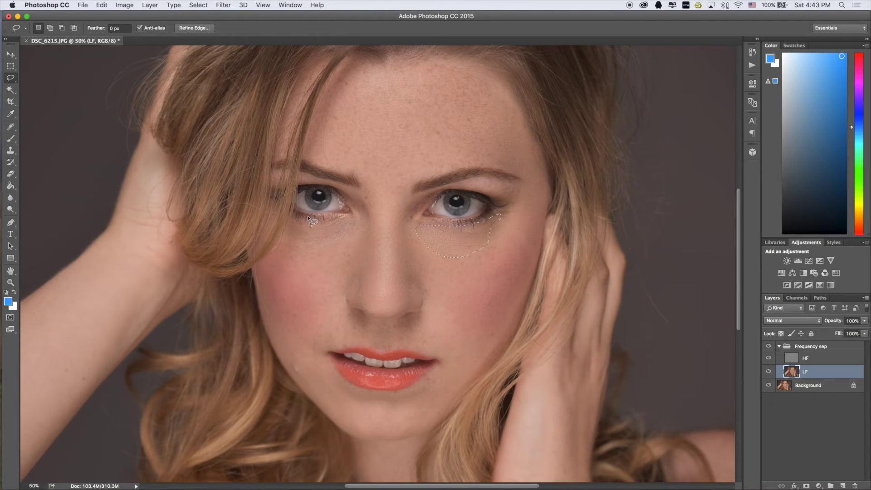
{"action": "key", "text": "super+d"}
{"action": "left_click", "coordinate": [223, 5]}
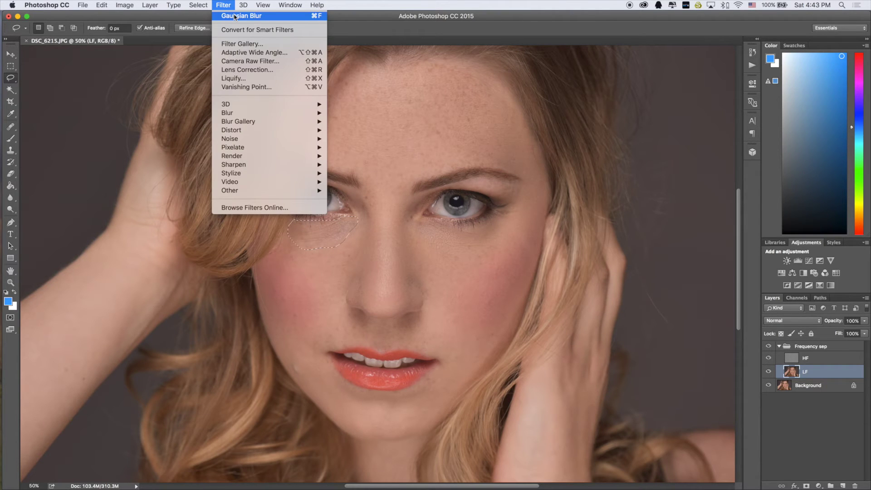
{"action": "left_click", "coordinate": [235, 17]}
{"action": "key", "text": "super+d"}
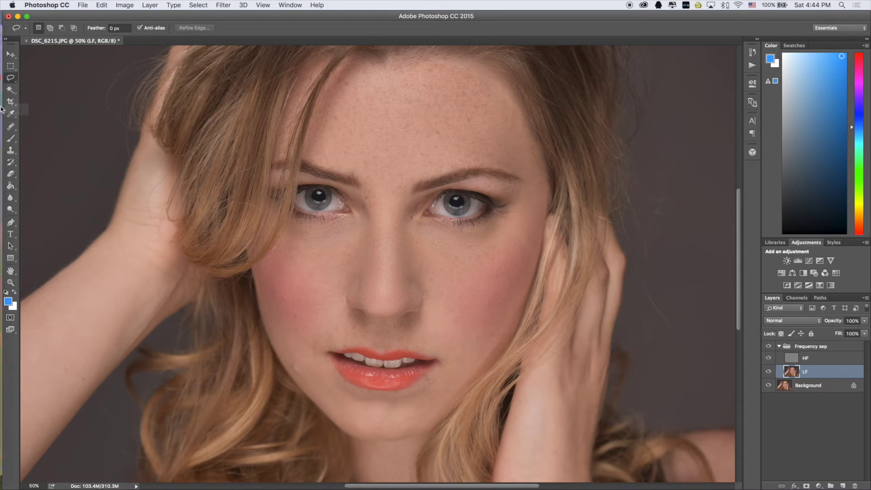
Step: Set the Clone Stamp to about 30% opacity and smooth the skin under the eye
{"action": "left_click", "coordinate": [10, 151]}
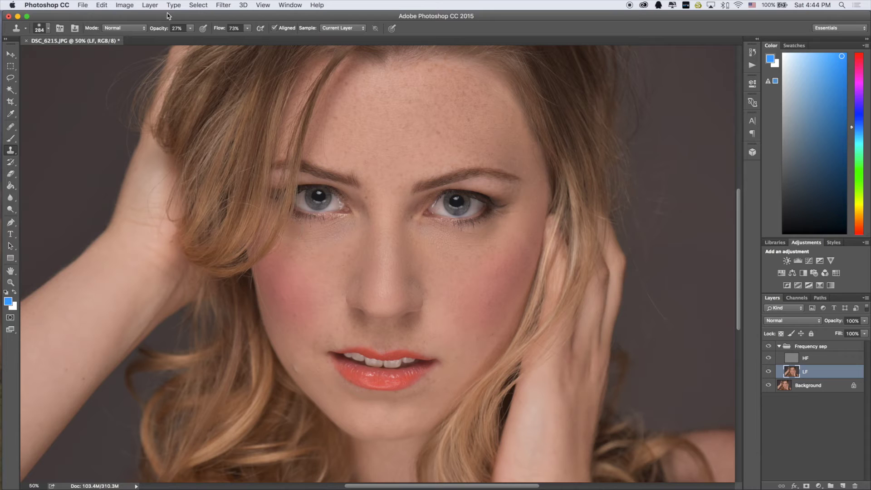
{"action": "left_click", "coordinate": [191, 29]}
{"action": "left_click_drag", "start_coordinate": [192, 41], "coordinate": [194, 41]}
{"action": "left_click", "coordinate": [425, 259], "text": "alt"}
{"action": "left_click_drag", "start_coordinate": [425, 234], "coordinate": [456, 241]}
{"action": "left_click_drag", "start_coordinate": [421, 233], "coordinate": [489, 243]}
Step: Clone clean skin over the cheek, toggling Frequency sep to compare
{"action": "left_click", "coordinate": [516, 226], "text": "alt"}
{"action": "left_click", "coordinate": [769, 348]}
{"action": "left_click", "coordinate": [769, 347]}
{"action": "left_click", "coordinate": [770, 348]}
{"action": "left_click", "coordinate": [769, 347]}
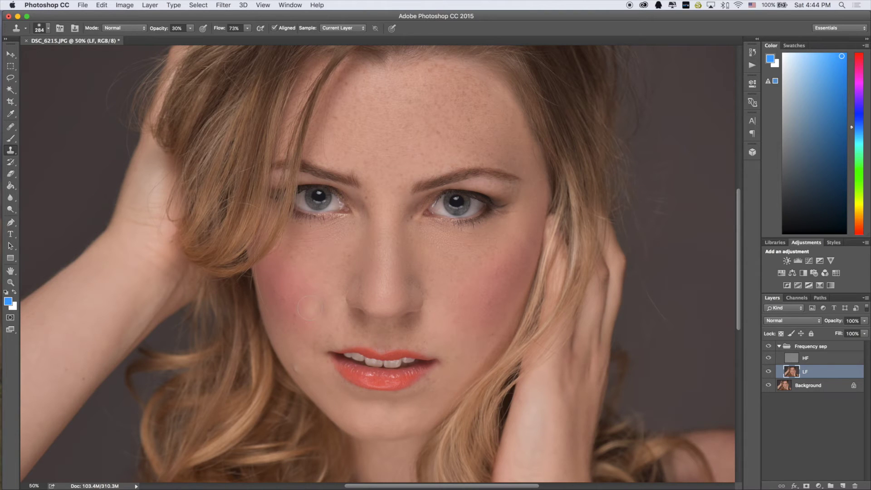
{"action": "left_click", "coordinate": [299, 288], "text": "alt"}
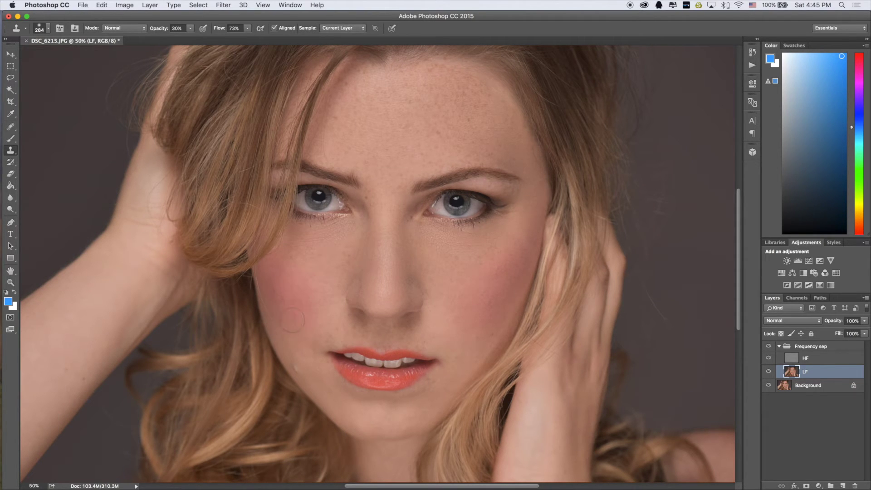
{"action": "left_click_drag", "start_coordinate": [302, 295], "coordinate": [284, 306]}
Step: Even out the forehead and the seam beside the upper lip, then compare the result
{"action": "left_click", "coordinate": [480, 284], "text": "alt"}
{"action": "left_click_drag", "start_coordinate": [469, 116], "coordinate": [472, 141]}
{"action": "left_click", "coordinate": [436, 339], "text": "alt"}
{"action": "left_click", "coordinate": [768, 347]}
{"action": "left_click", "coordinate": [804, 360]}
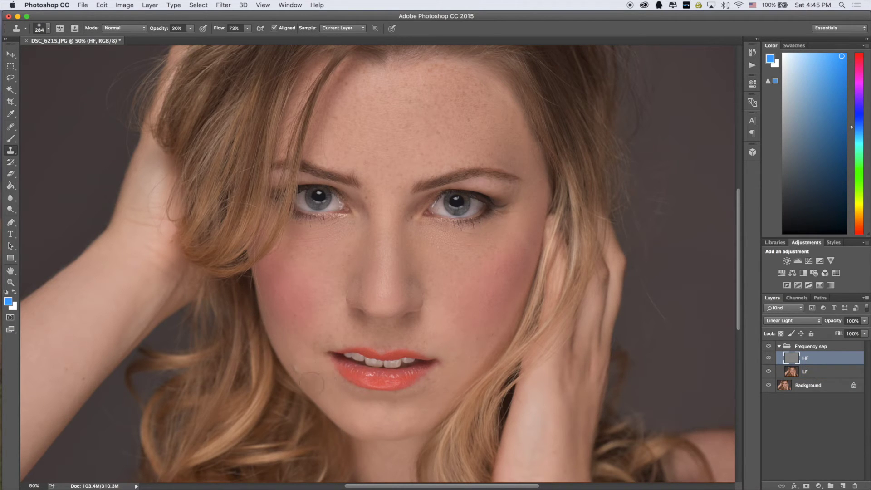
Step: Heal a blemish on the chin with the Healing Brush, then make the HF layer active
{"action": "left_click", "coordinate": [11, 130]}
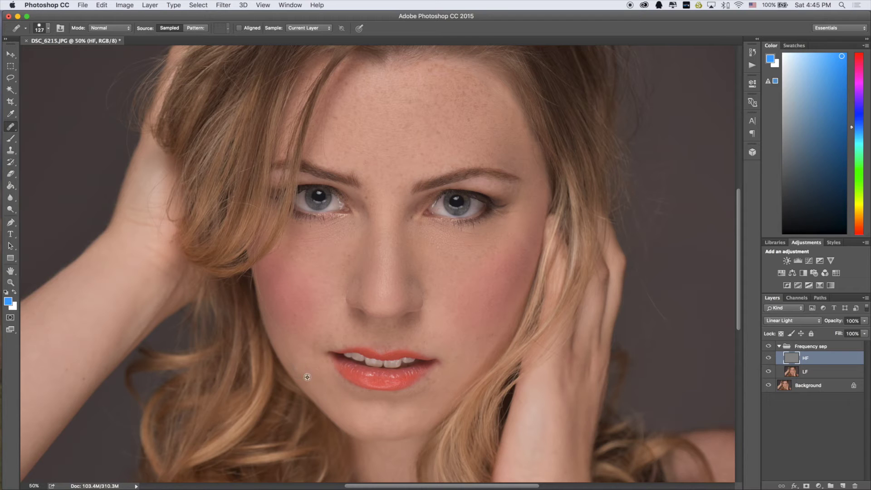
{"action": "left_click_drag", "start_coordinate": [317, 385], "coordinate": [297, 382]}
{"action": "left_click", "coordinate": [802, 376]}
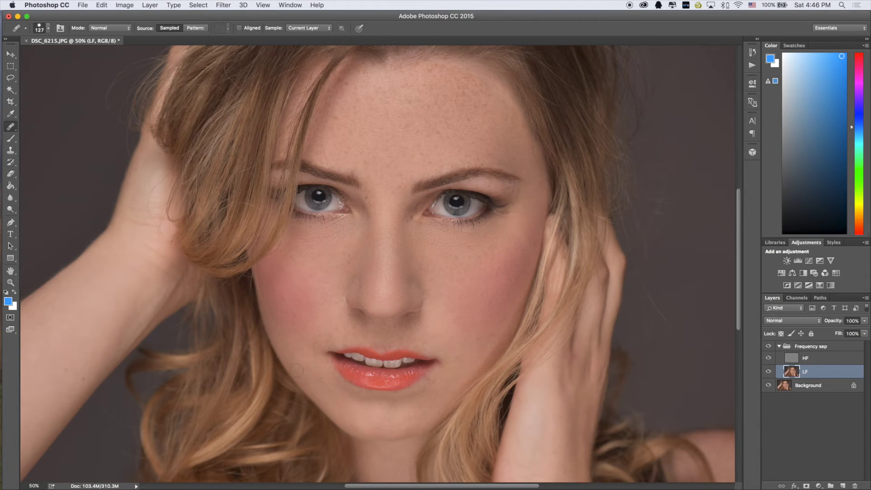
{"action": "double_click", "coordinate": [805, 359]}
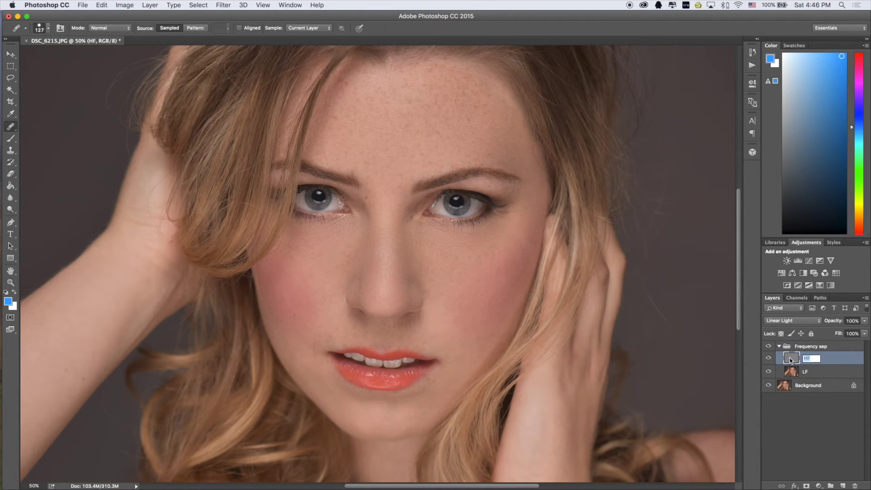
{"action": "double_click", "coordinate": [800, 361]}
{"action": "left_click", "coordinate": [490, 99]}
Step: Sample clean cheek skin and heal four blemishes on the right cheek on the HF layer
{"action": "left_click", "coordinate": [485, 255], "text": "alt"}
{"action": "left_click", "coordinate": [465, 276]}
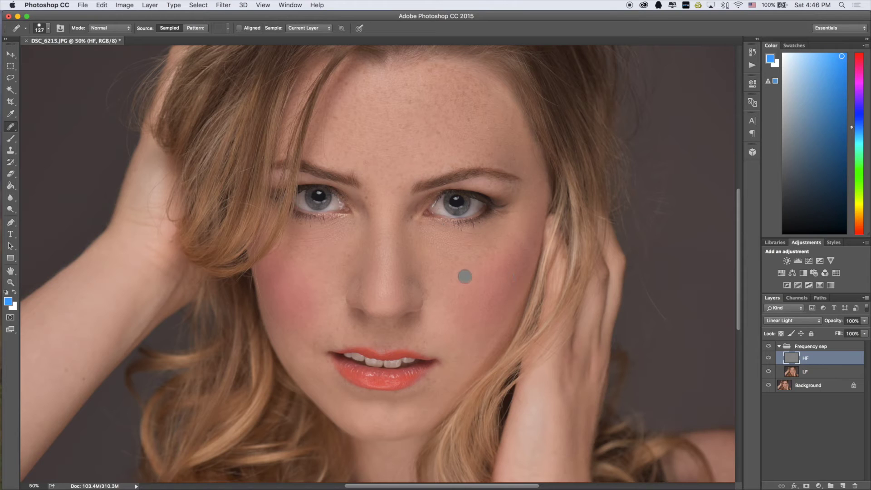
{"action": "left_click", "coordinate": [465, 276]}
{"action": "left_click", "coordinate": [465, 276]}
{"action": "left_click", "coordinate": [456, 252]}
{"action": "left_click", "coordinate": [10, 54]}
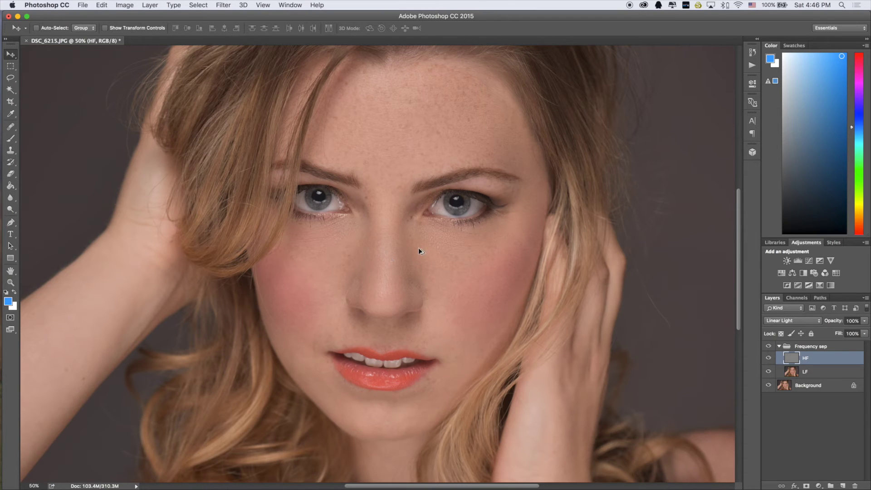
Step: Zoom to 100% and heal the spot below the right eye with a 36 px Healing Brush
{"action": "key", "text": "super+plus"}
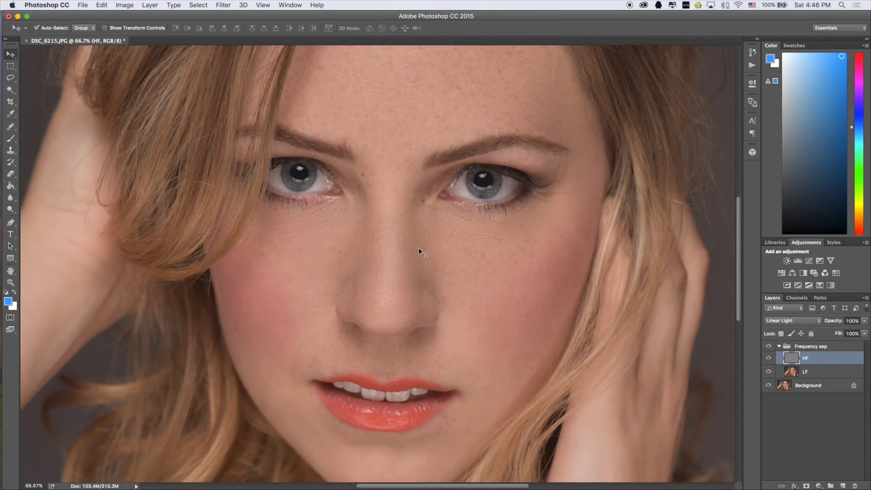
{"action": "key", "text": "super+plus"}
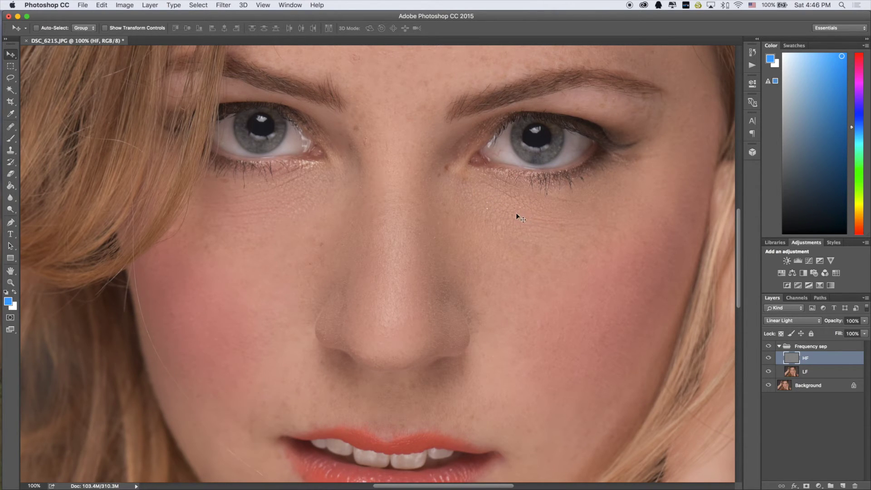
{"action": "left_click", "coordinate": [10, 128]}
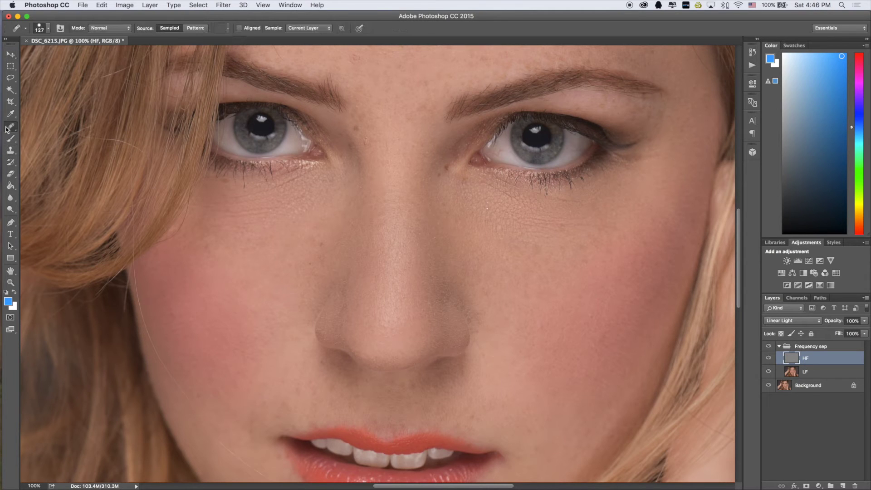
{"action": "right_click", "coordinate": [487, 236]}
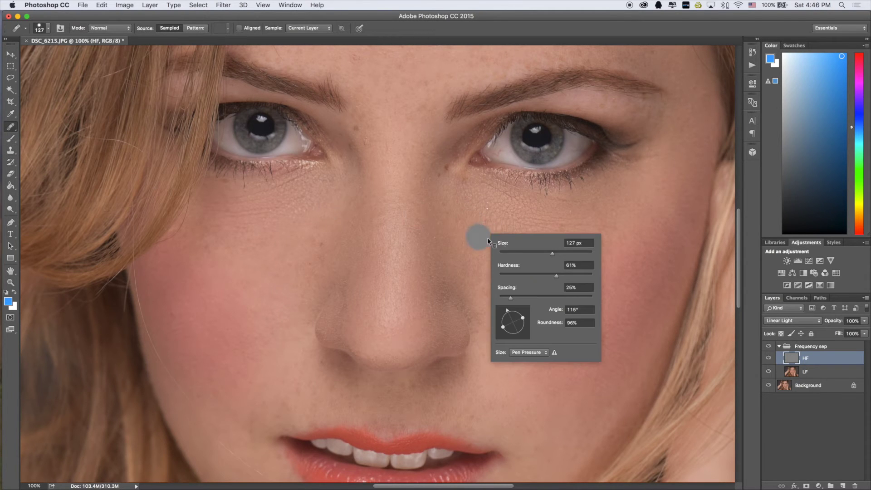
{"action": "type", "text": "36"}
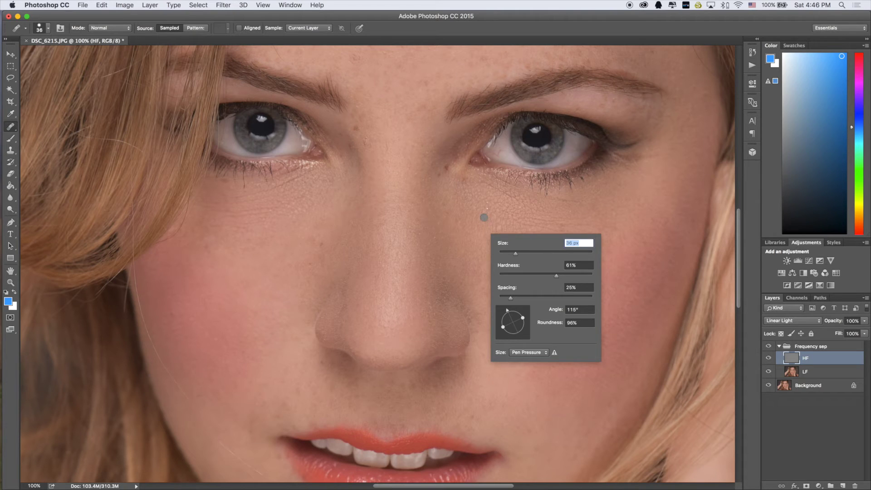
{"action": "key", "text": "Return"}
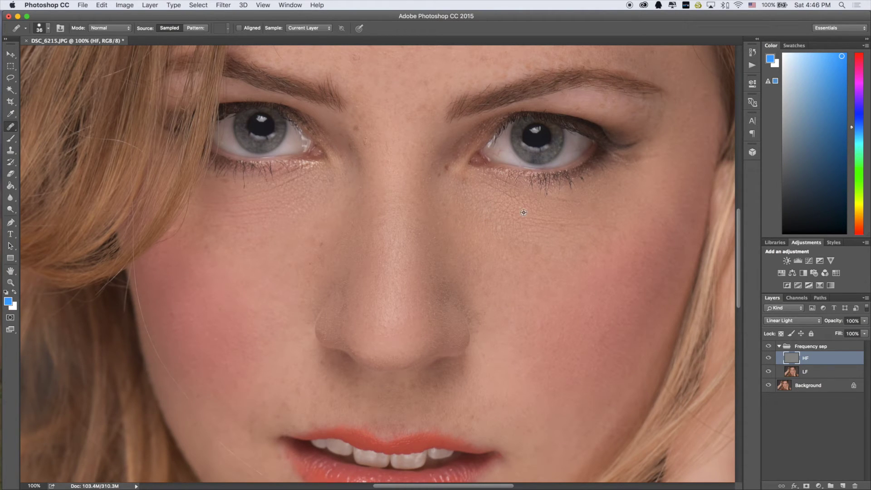
{"action": "left_click", "coordinate": [482, 198]}
{"action": "left_click", "coordinate": [10, 151]}
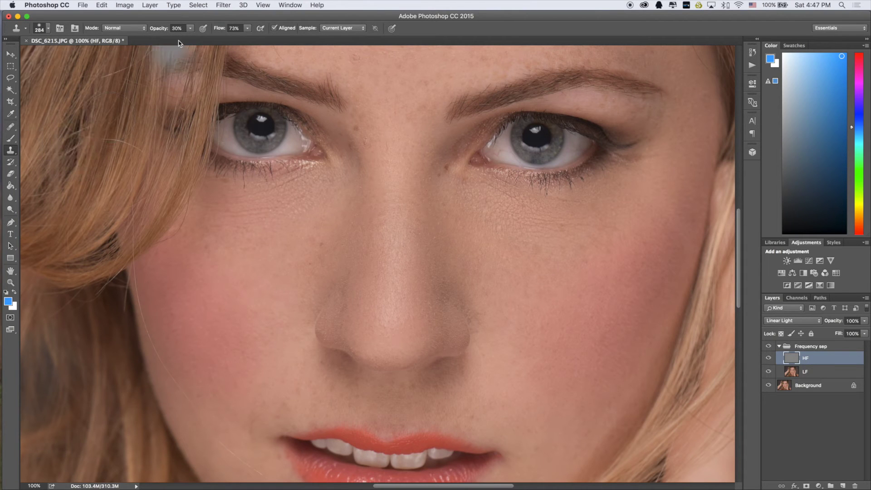
Step: Set the Clone Stamp to 16% opacity and 51% flow, and sample clean cheek skin
{"action": "left_click", "coordinate": [190, 28]}
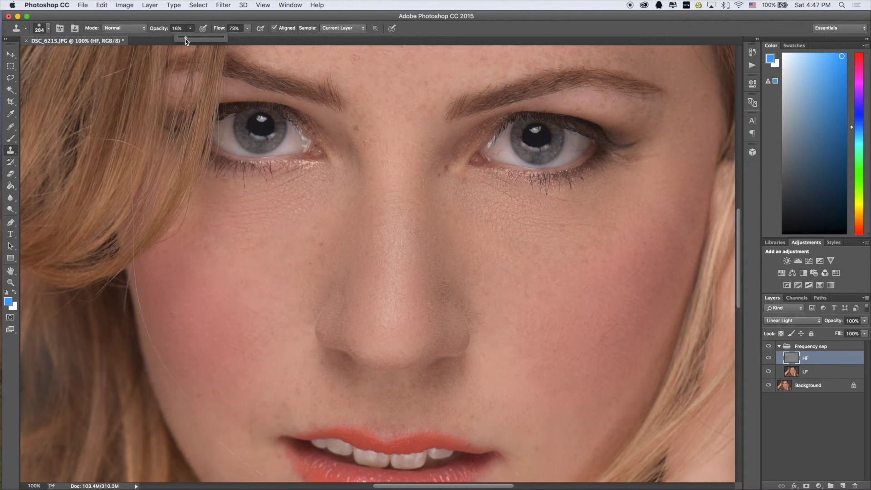
{"action": "left_click", "coordinate": [247, 28]}
{"action": "left_click", "coordinate": [238, 38]}
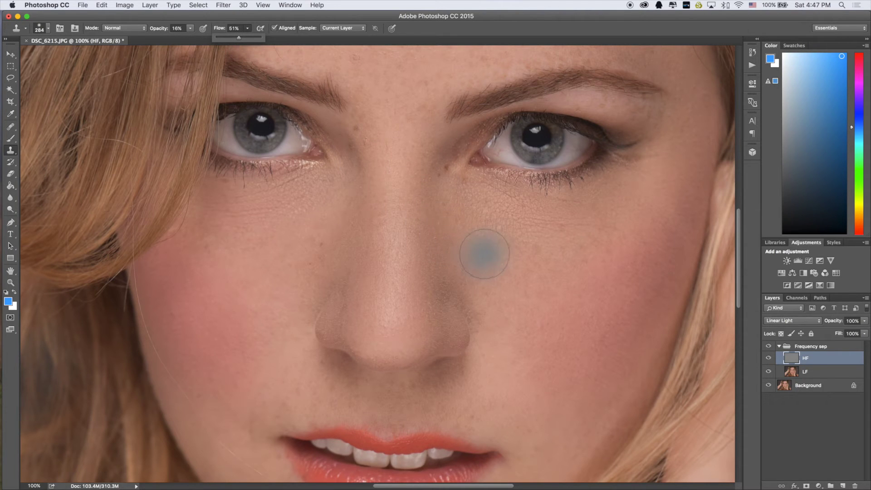
{"action": "left_click", "coordinate": [485, 252], "text": "alt"}
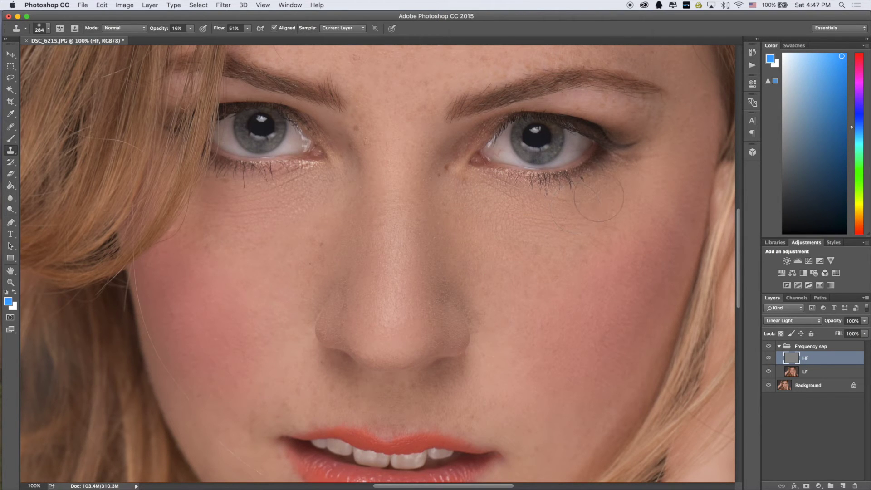
Step: Clone-smooth the skin under the right eye and under the left eye
{"action": "left_click", "coordinate": [544, 229]}
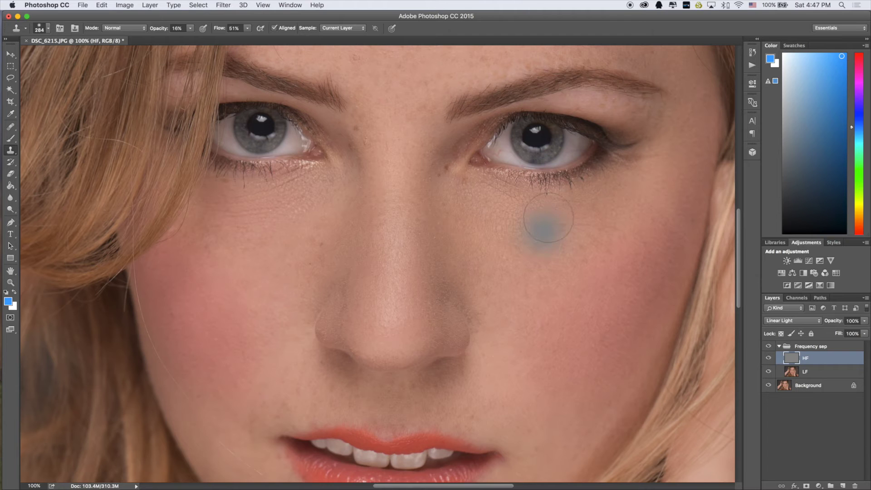
{"action": "left_click", "coordinate": [485, 285], "text": "alt"}
{"action": "left_click_drag", "start_coordinate": [483, 194], "coordinate": [504, 210]}
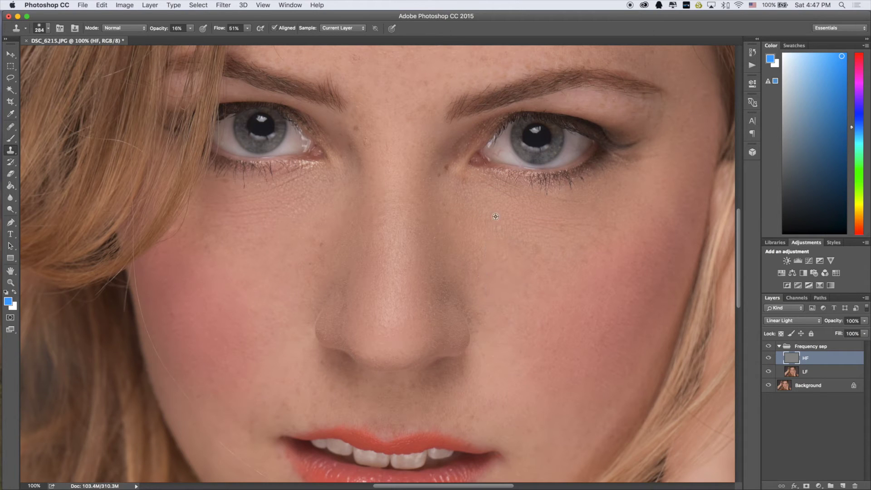
{"action": "left_click", "coordinate": [496, 215], "text": "alt"}
{"action": "left_click_drag", "start_coordinate": [464, 191], "coordinate": [523, 211]}
{"action": "left_click_drag", "start_coordinate": [311, 195], "coordinate": [260, 205]}
{"action": "left_click_drag", "start_coordinate": [321, 180], "coordinate": [292, 204]}
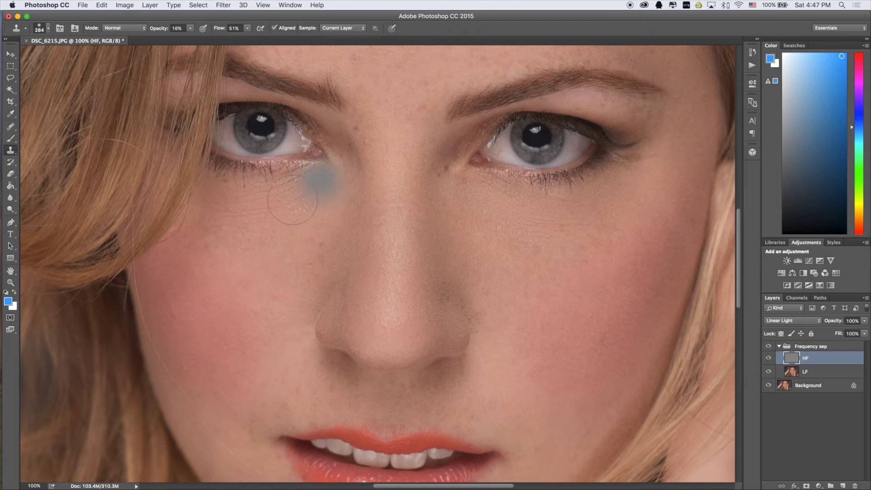
Step: Resample clean skin and smooth the nose bridge and the skin beside the nose
{"action": "left_click", "coordinate": [280, 261], "text": "alt"}
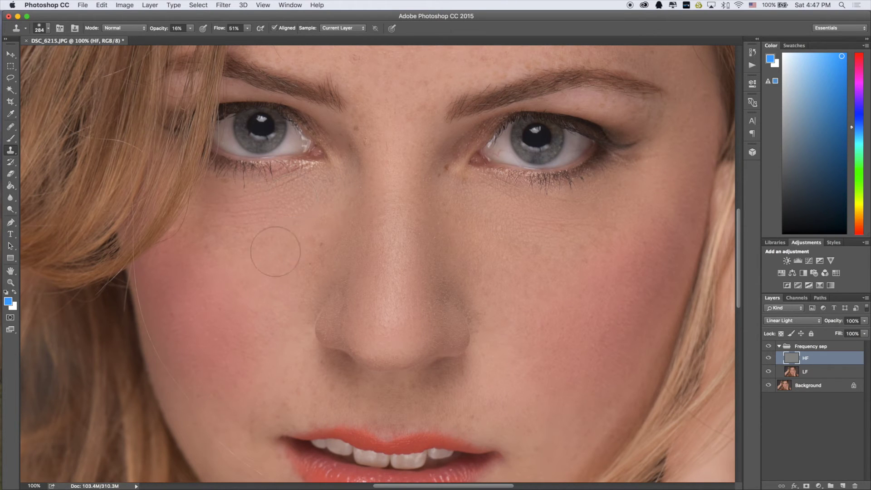
{"action": "left_click", "coordinate": [302, 202], "text": "alt"}
{"action": "left_click", "coordinate": [433, 245], "text": "alt"}
{"action": "left_click", "coordinate": [398, 285], "text": "alt"}
{"action": "left_click", "coordinate": [455, 236]}
Step: Scroll up to the forehead, enlarge the Clone Stamp to 492 px, and clone over the forehead
{"action": "scroll", "coordinate": [435, 236], "scroll_direction": "up", "scroll_amount": 2}
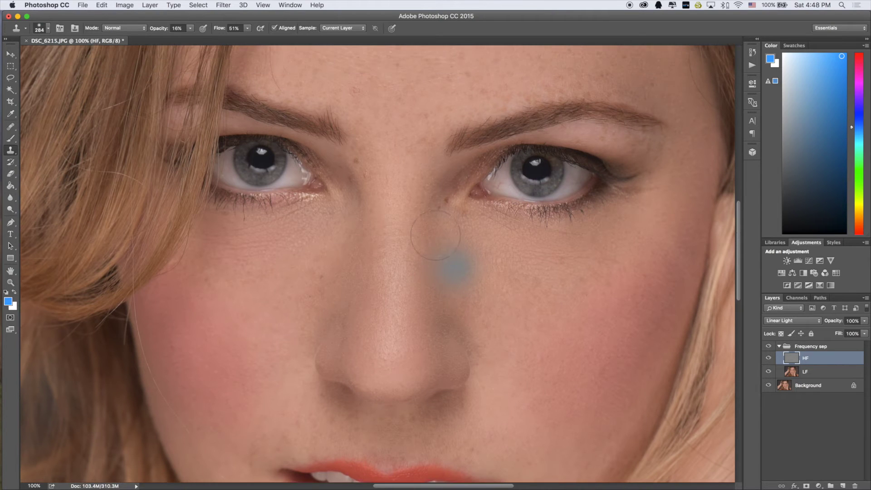
{"action": "scroll", "coordinate": [436, 235], "scroll_direction": "up", "scroll_amount": 2}
{"action": "scroll", "coordinate": [409, 254], "scroll_direction": "up", "scroll_amount": 8}
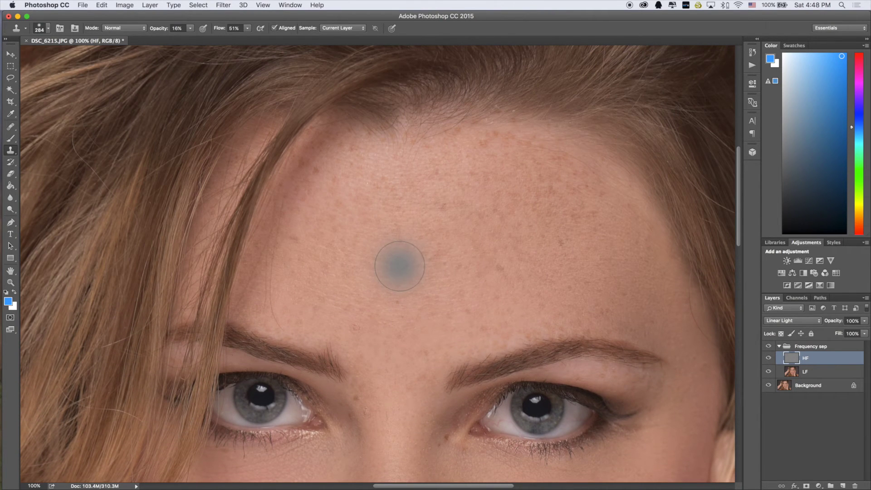
{"action": "right_click", "coordinate": [418, 257]}
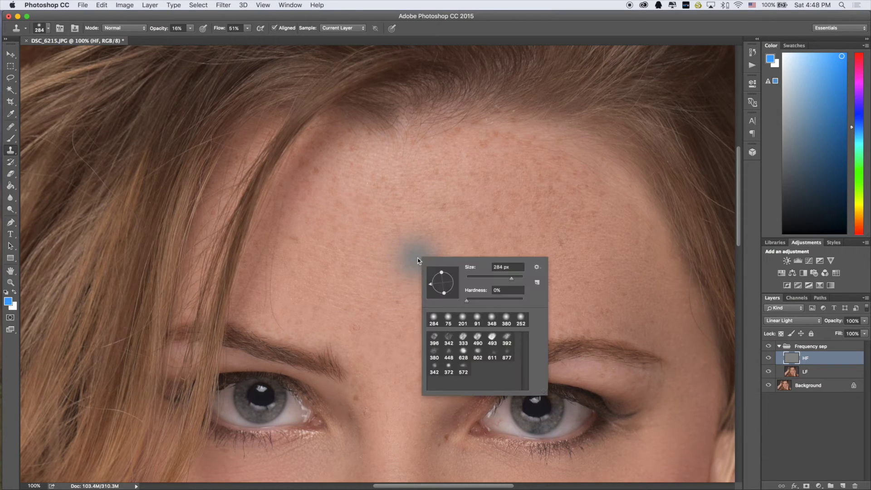
{"action": "left_click_drag", "start_coordinate": [511, 278], "coordinate": [517, 278]}
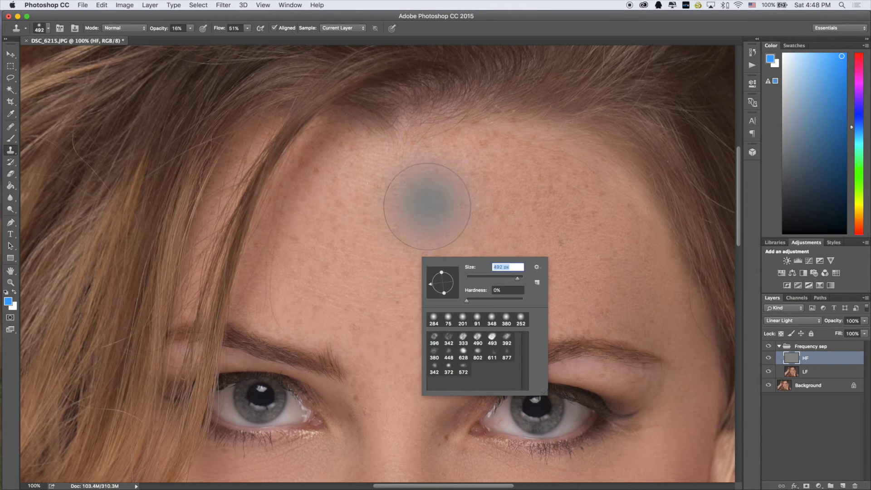
{"action": "key", "text": "Return"}
{"action": "left_click", "coordinate": [535, 211]}
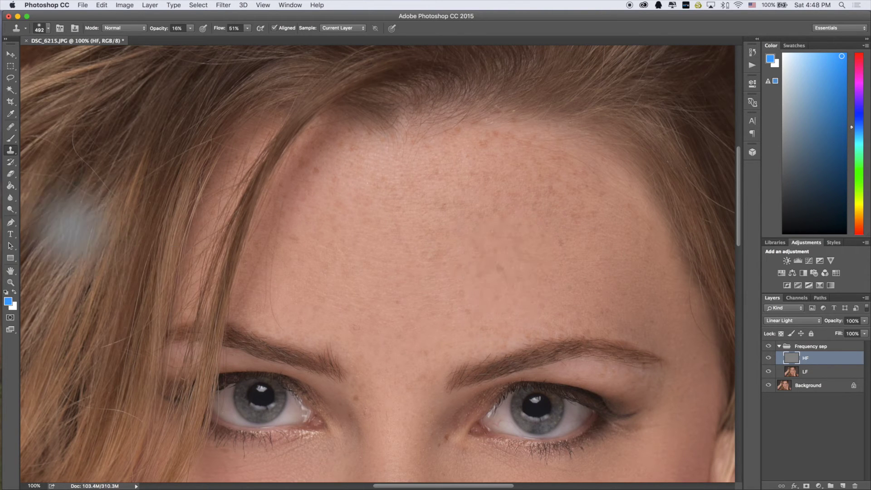
{"action": "left_click", "coordinate": [10, 78]}
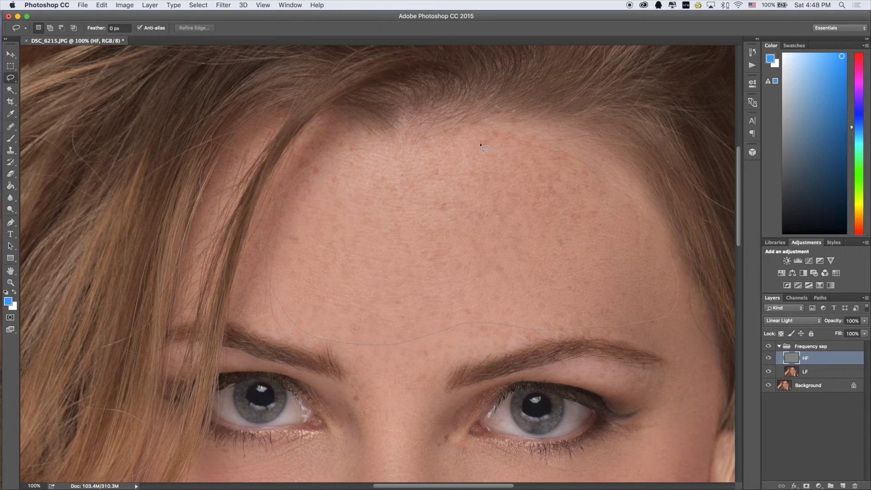
Step: Draw a freehand Lasso outline around the central forehead skin
{"action": "left_click_drag", "start_coordinate": [311, 166], "coordinate": [306, 164]}
Step: Apply a 1.2-pixel Gaussian Blur to the forehead selection, deselect, and zoom out
{"action": "left_click", "coordinate": [223, 5]}
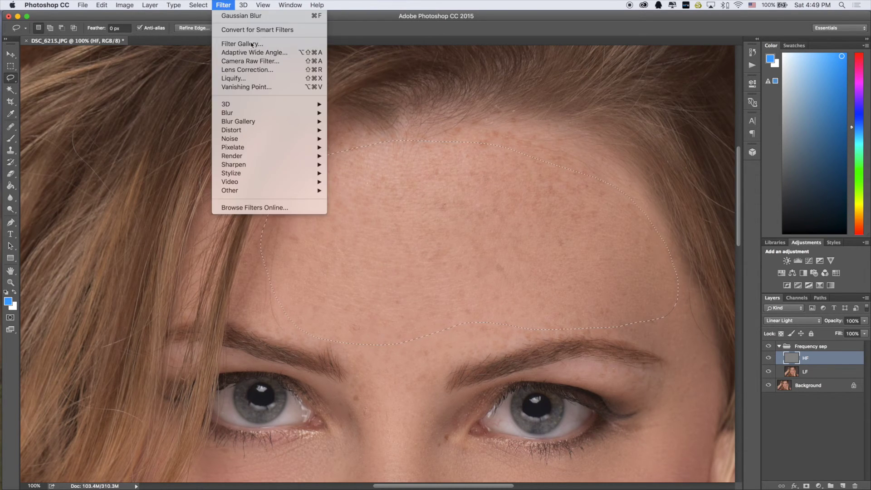
{"action": "mouse_move", "coordinate": [265, 113]}
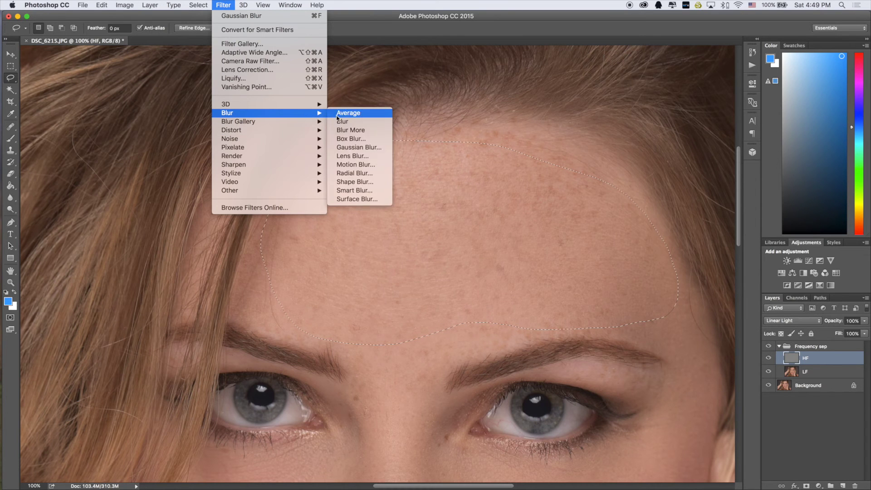
{"action": "left_click", "coordinate": [370, 148]}
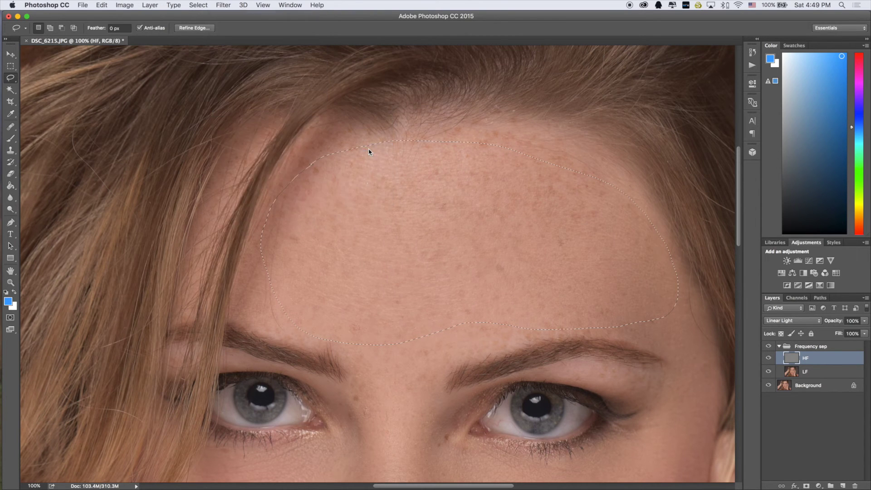
{"action": "left_click_drag", "start_coordinate": [206, 269], "coordinate": [175, 270]}
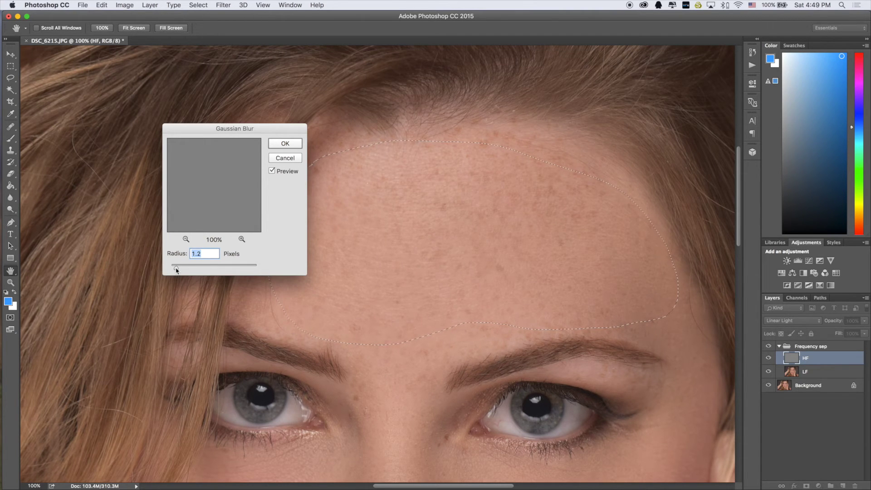
{"action": "left_click", "coordinate": [285, 143]}
{"action": "key", "text": "l"}
{"action": "key", "text": "super+d"}
{"action": "key", "text": "super+minus"}
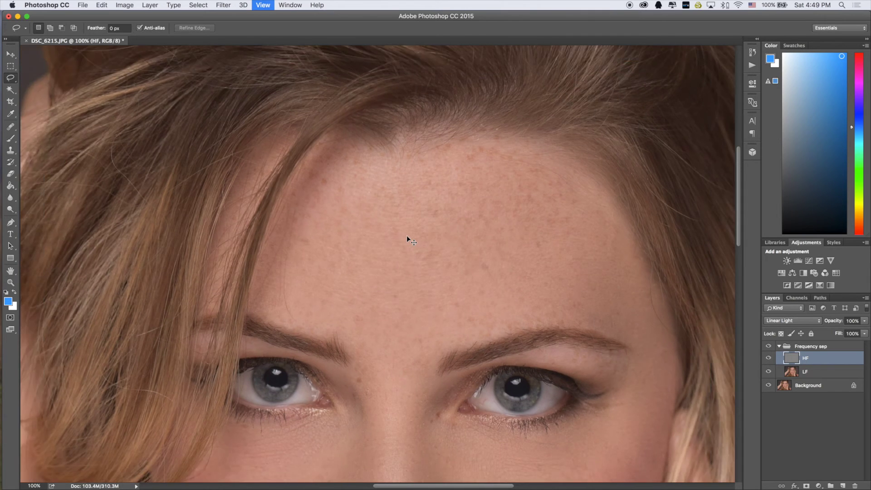
Step: Toggle the Frequency sep group off and on to compare, then add a layer mask to LF
{"action": "key", "text": "super+minus"}
{"action": "key", "text": "super+minus"}
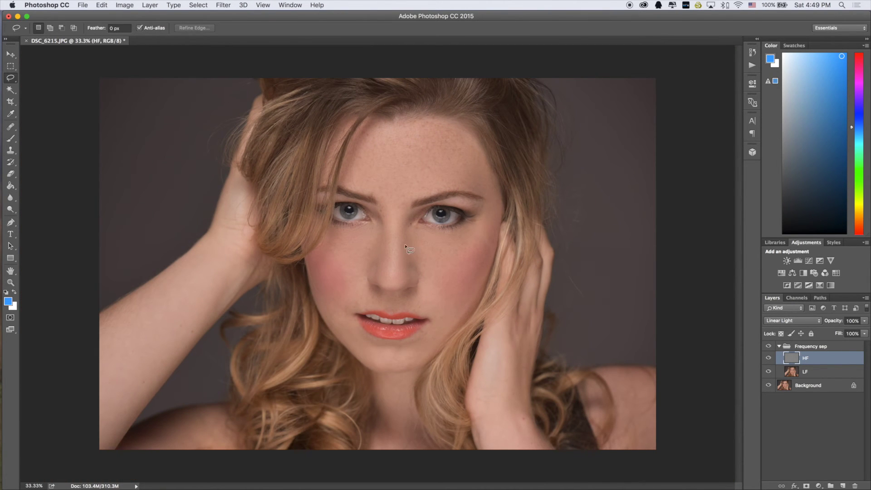
{"action": "left_click", "coordinate": [769, 347]}
{"action": "left_click", "coordinate": [769, 346]}
{"action": "left_click", "coordinate": [769, 346]}
{"action": "key", "text": "alt+bracketleft"}
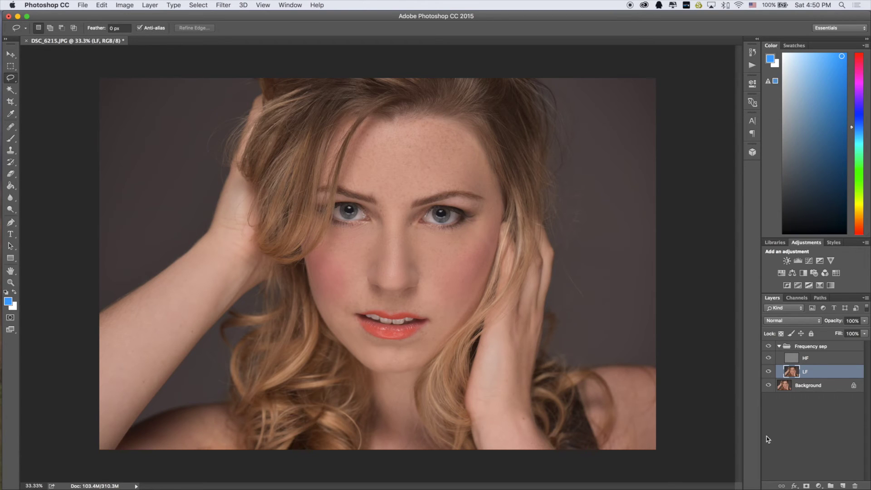
{"action": "left_click", "coordinate": [806, 486]}
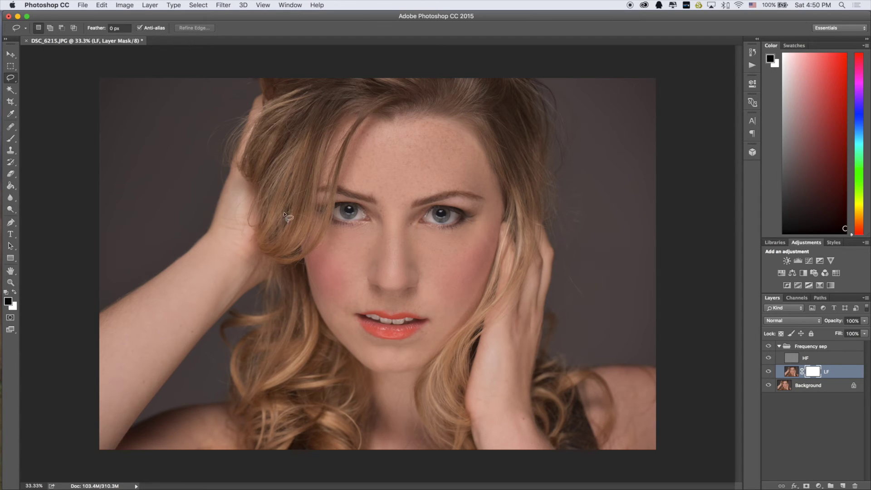
Step: Paint black over the hair on the LF mask with a roughly 201 px Brush
{"action": "left_click", "coordinate": [11, 140]}
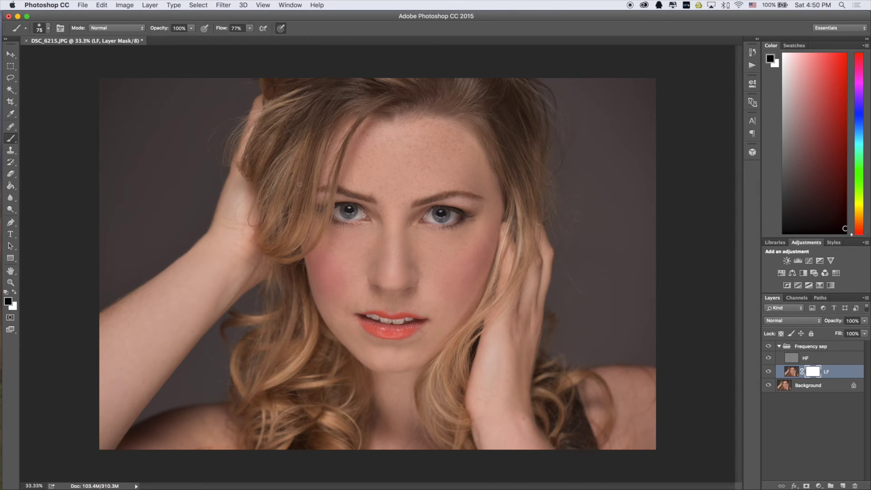
{"action": "right_click", "coordinate": [300, 185]}
{"action": "left_click_drag", "start_coordinate": [380, 204], "coordinate": [392, 205]}
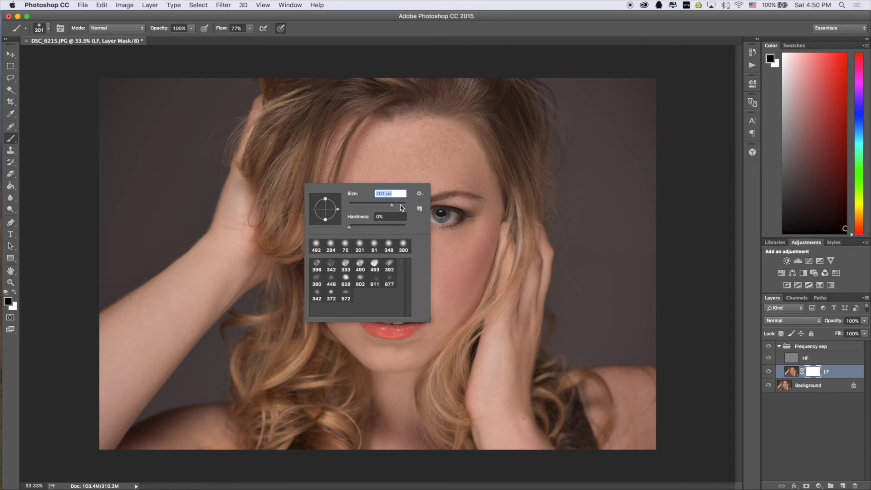
{"action": "left_click", "coordinate": [300, 146]}
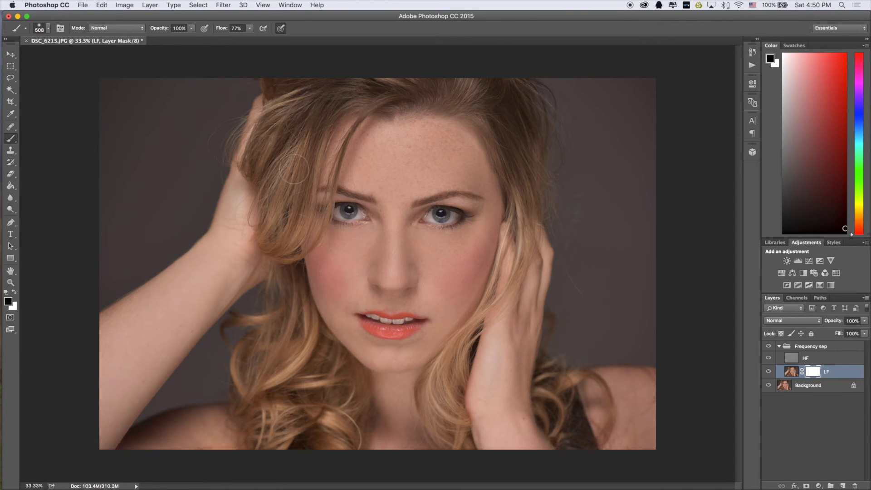
{"action": "left_click_drag", "start_coordinate": [293, 176], "coordinate": [280, 204]}
Step: Set brush hardness to 0%, mask more hair out of LF, then resize the brush to 166 px
{"action": "right_click", "coordinate": [531, 200]}
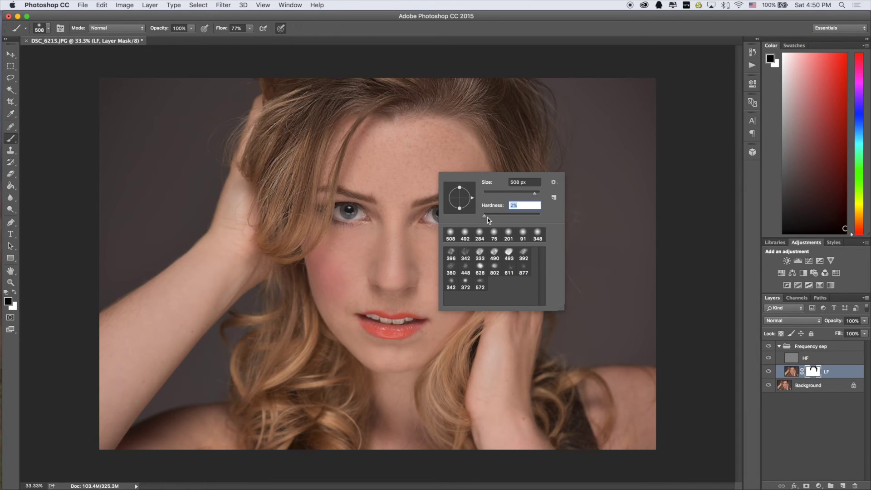
{"action": "left_click_drag", "start_coordinate": [486, 219], "coordinate": [480, 219]}
{"action": "key", "text": "Return"}
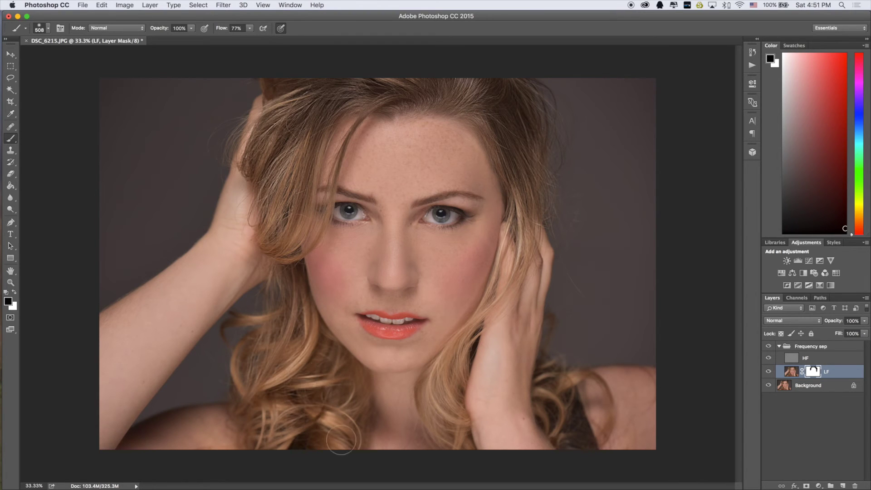
{"action": "left_click_drag", "start_coordinate": [336, 388], "coordinate": [344, 400]}
{"action": "left_click_drag", "start_coordinate": [432, 240], "coordinate": [396, 234]}
{"action": "right_click", "coordinate": [435, 218]}
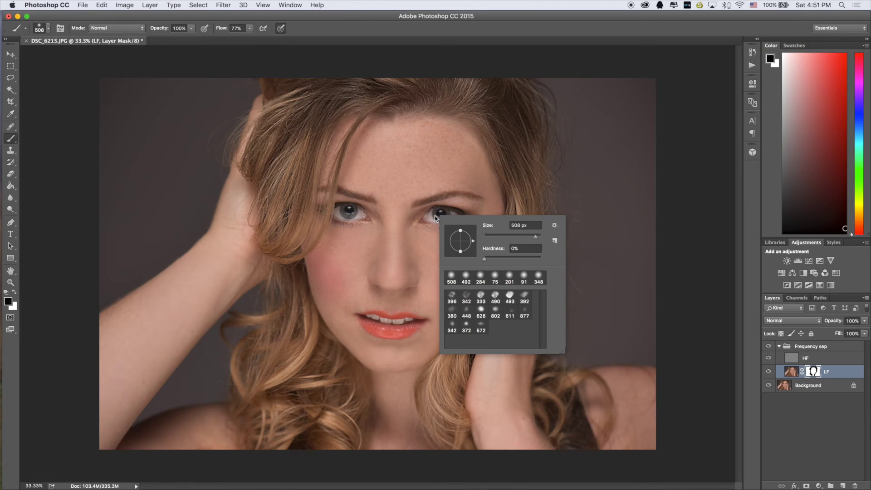
{"action": "left_click_drag", "start_coordinate": [503, 234], "coordinate": [522, 238]}
{"action": "key", "text": "Return"}
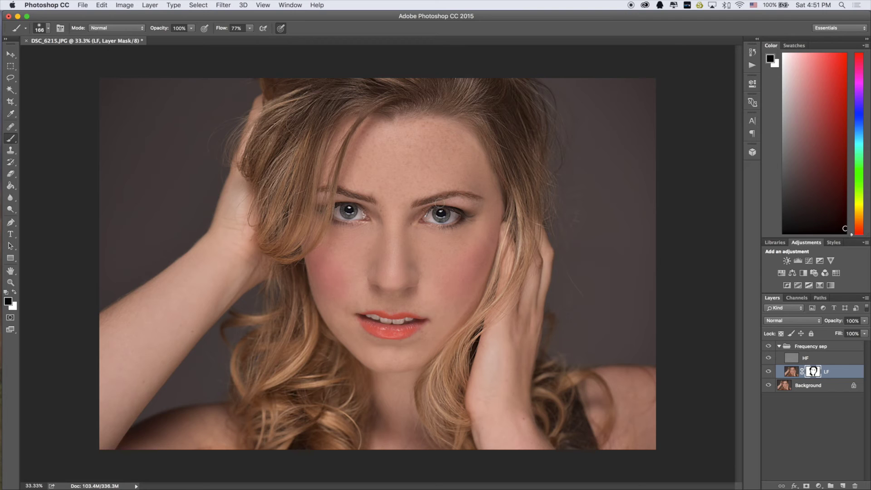
Step: At 25% zoom, toggle the Frequency sep group to compare, checking skin at 50%
{"action": "key", "text": "super+minus"}
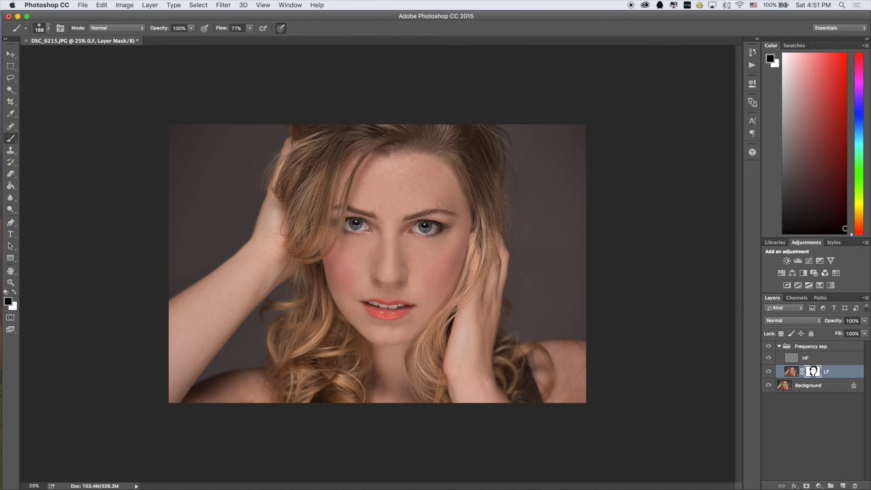
{"action": "left_click", "coordinate": [768, 346]}
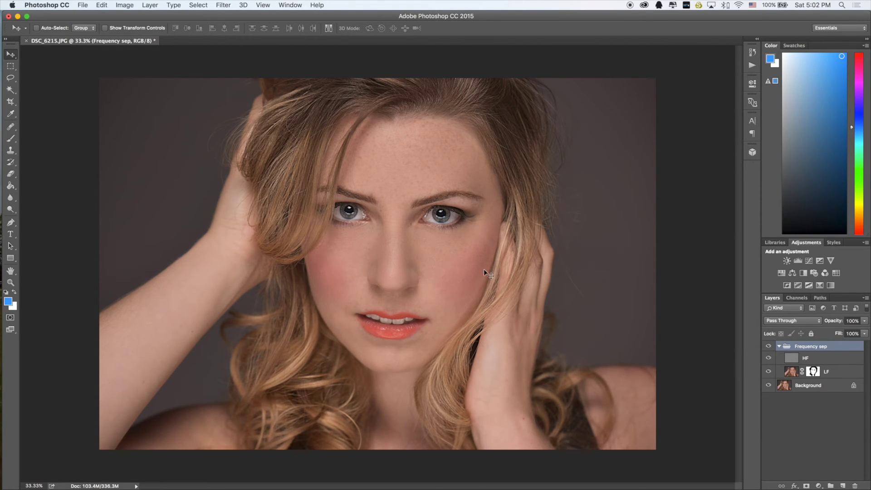
{"action": "left_click", "coordinate": [769, 347]}
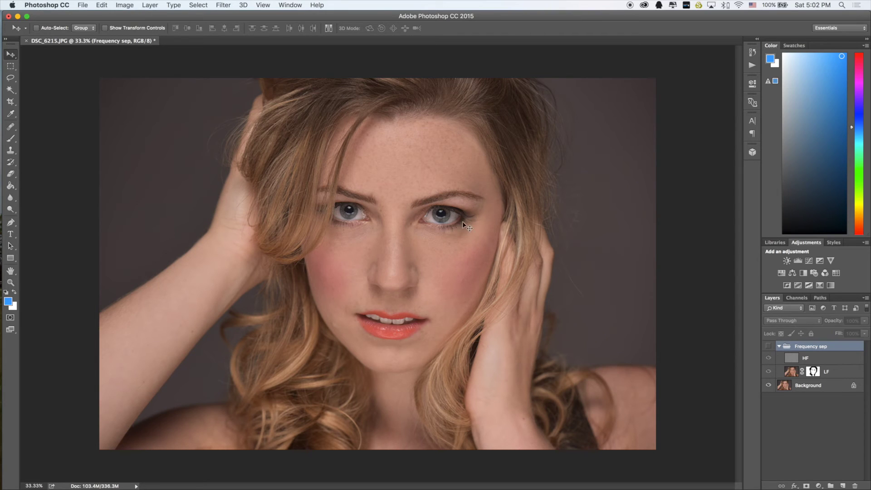
{"action": "left_click", "coordinate": [769, 347]}
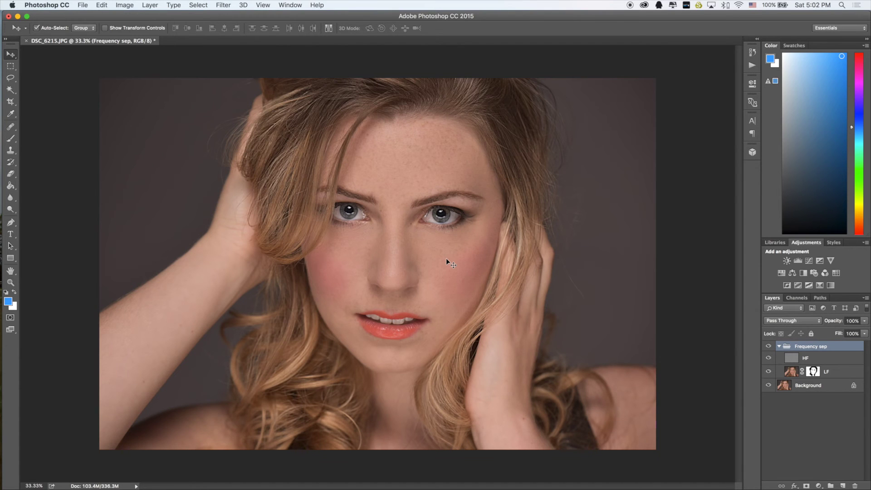
{"action": "key", "text": "ctrl+plus"}
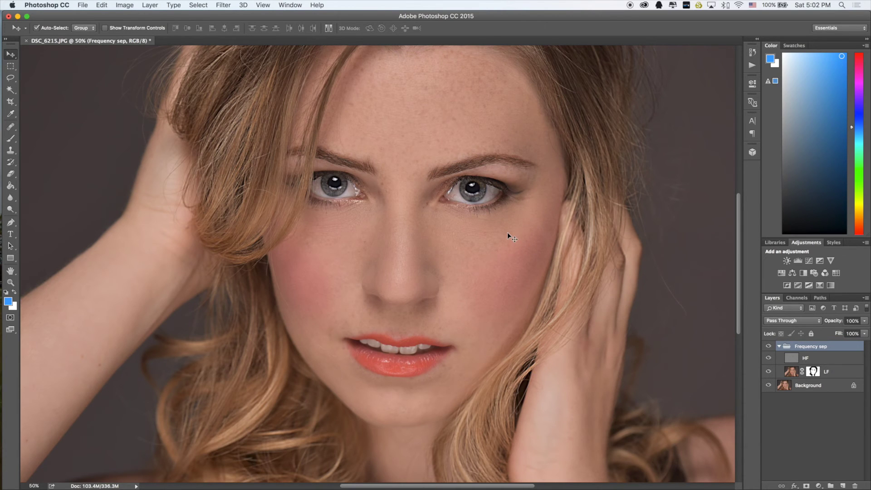
{"action": "key", "text": "ctrl+minus"}
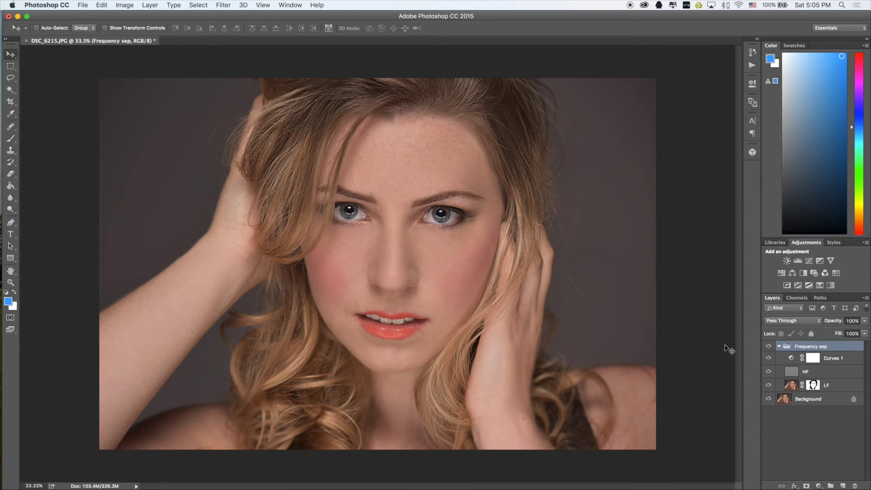
Step: Collapse the group, add two Curves adjustment layers, and rename Curves 2 to 'Dodge'
{"action": "left_click", "coordinate": [779, 347]}
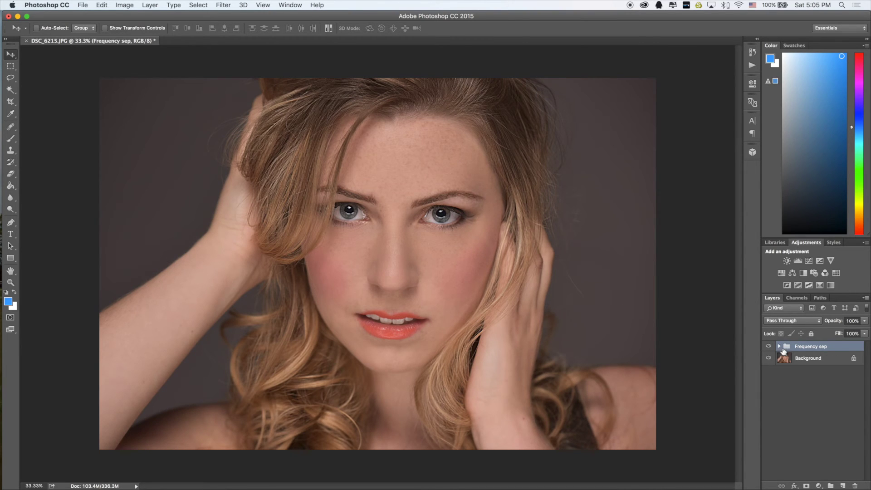
{"action": "left_click", "coordinate": [809, 261]}
{"action": "left_click", "coordinate": [809, 261]}
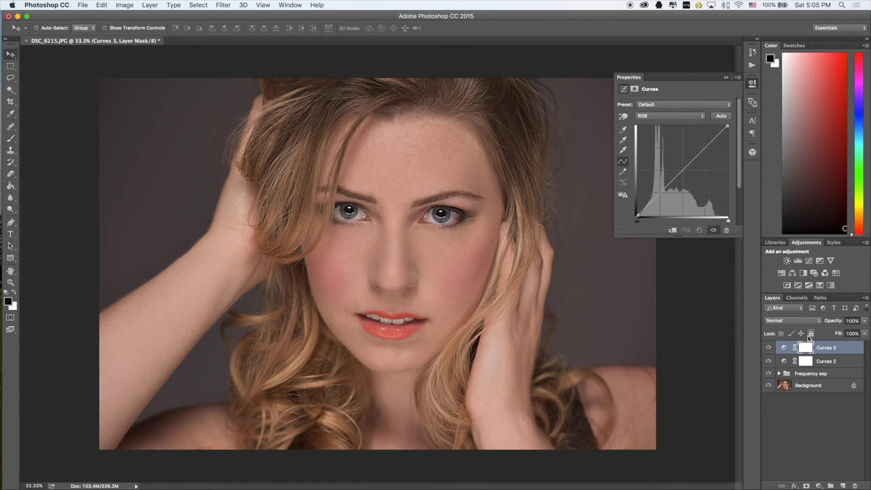
{"action": "left_click", "coordinate": [785, 364]}
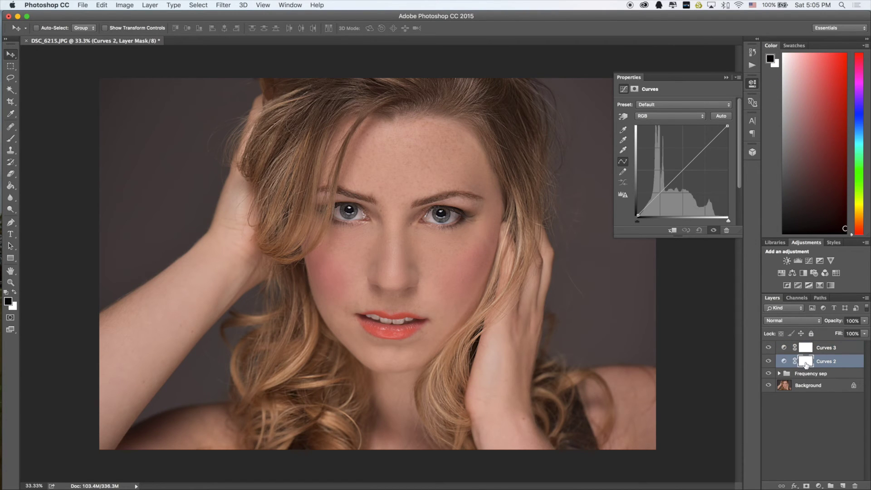
{"action": "double_click", "coordinate": [831, 361]}
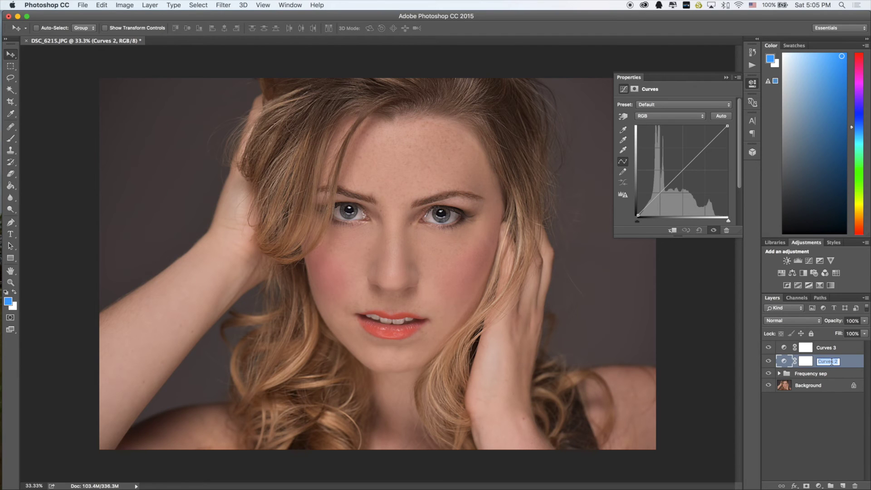
{"action": "type", "text": "Do"}
{"action": "key", "text": "Return"}
Step: Rename the Curves 3 layer to 'burn'
{"action": "left_click", "coordinate": [829, 347]}
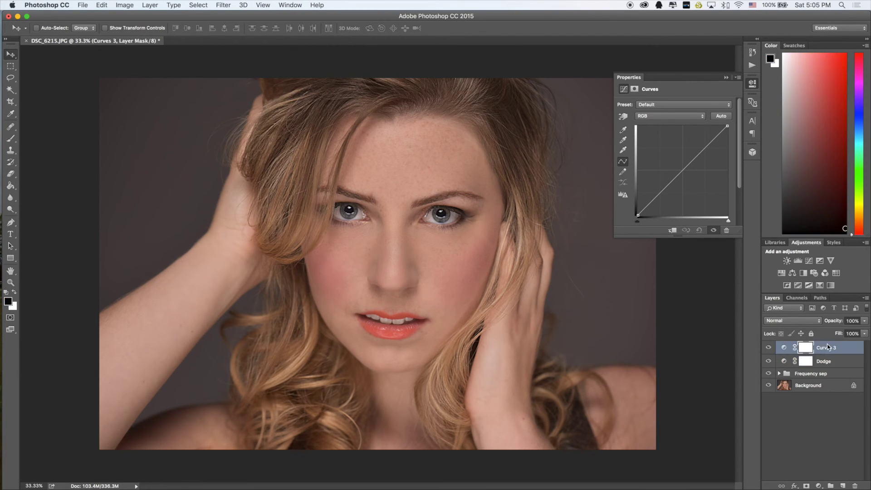
{"action": "double_click", "coordinate": [828, 347]}
{"action": "left_click", "coordinate": [469, 97]}
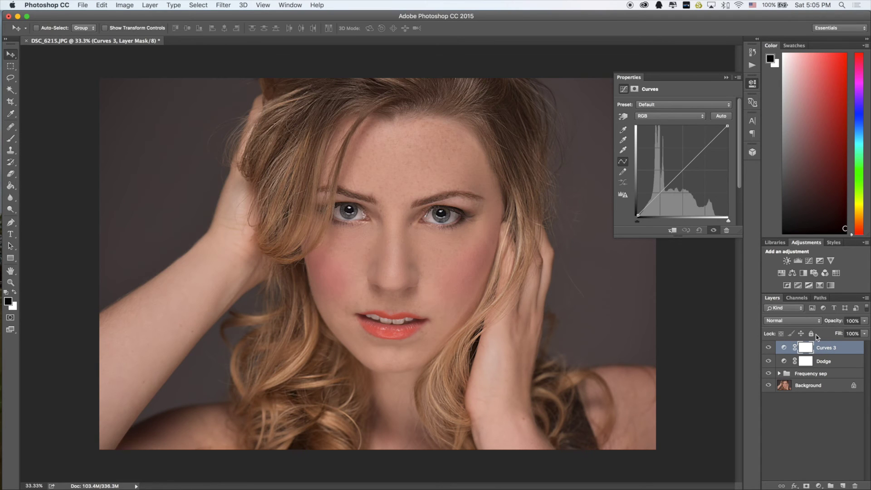
{"action": "double_click", "coordinate": [829, 348]}
{"action": "type", "text": "burn"}
{"action": "key", "text": "Return"}
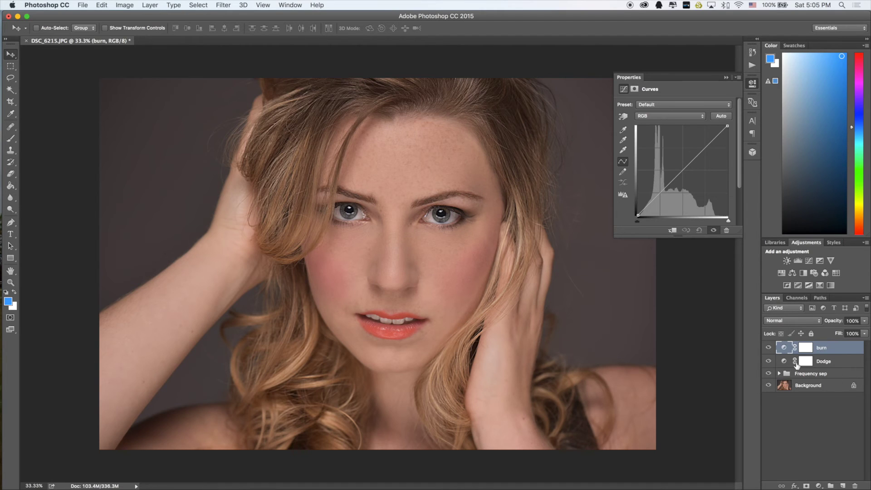
{"action": "left_click", "coordinate": [789, 365]}
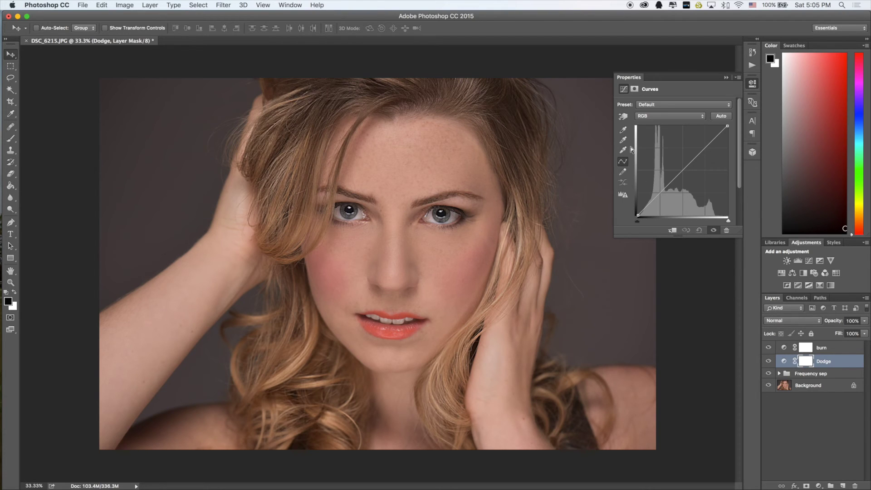
Step: Pull the Dodge curve down with the targeted-adjustment tool and invert its mask to black
{"action": "left_click", "coordinate": [623, 117]}
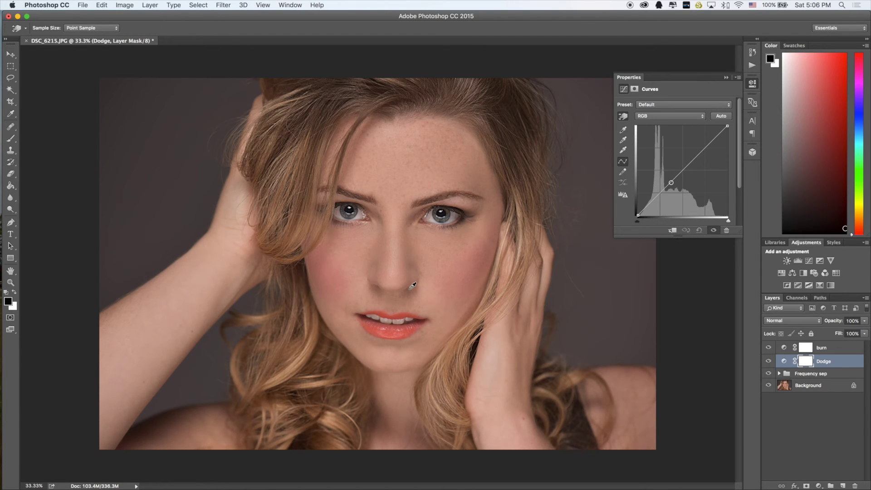
{"action": "left_click_drag", "start_coordinate": [490, 284], "coordinate": [489, 295]}
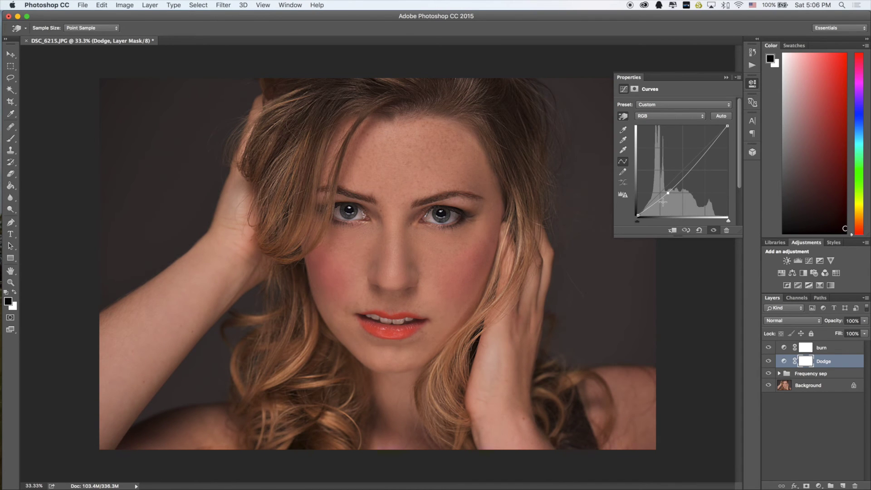
{"action": "key", "text": "v"}
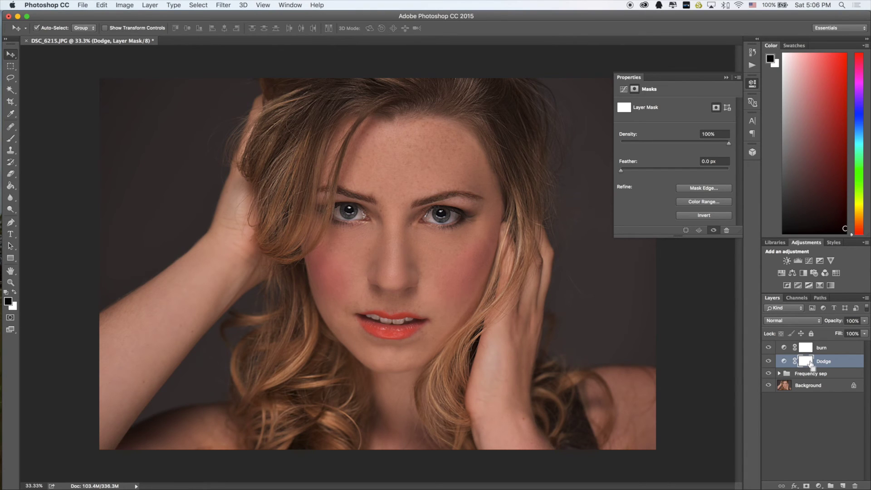
{"action": "key", "text": "super+i"}
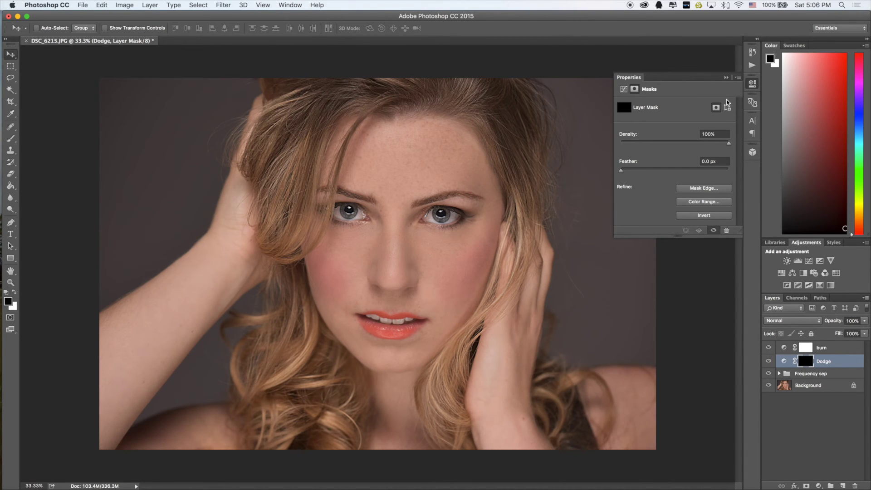
{"action": "left_click", "coordinate": [725, 78]}
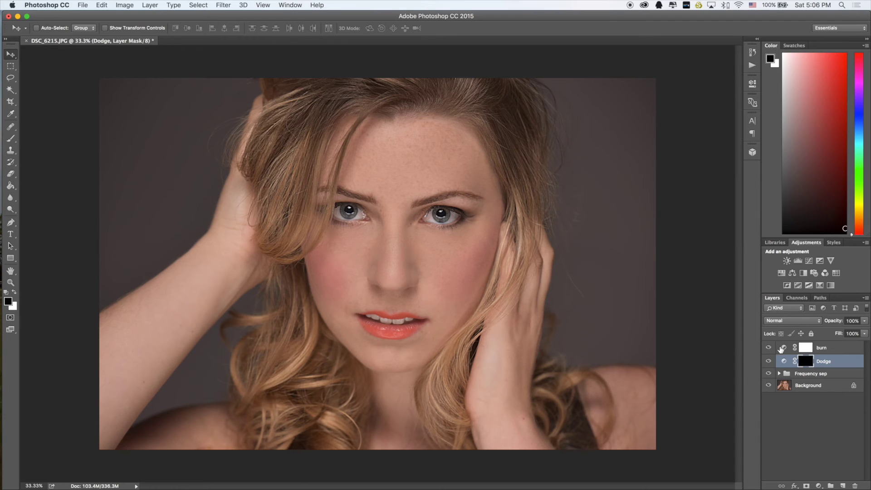
{"action": "double_click", "coordinate": [782, 348]}
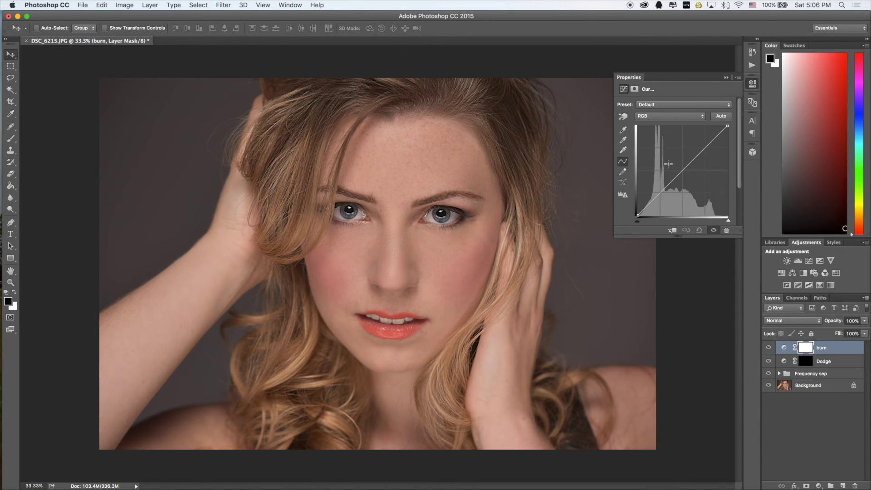
Step: Raise the burn curve from the forehead and nose tones, and invert its mask to black
{"action": "left_click", "coordinate": [623, 116]}
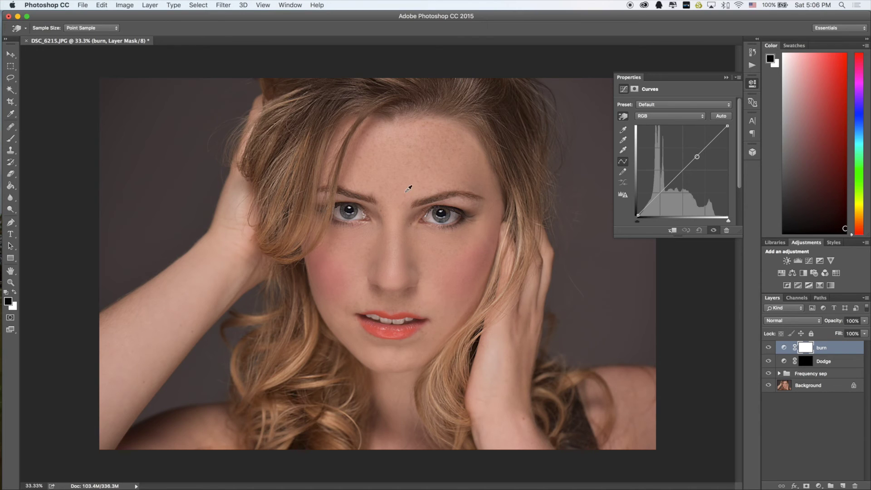
{"action": "left_click", "coordinate": [393, 132]}
{"action": "left_click_drag", "start_coordinate": [398, 257], "coordinate": [395, 266]}
{"action": "left_click", "coordinate": [702, 153]}
{"action": "left_click_drag", "start_coordinate": [701, 153], "coordinate": [623, 192]}
{"action": "left_click_drag", "start_coordinate": [697, 155], "coordinate": [697, 151]}
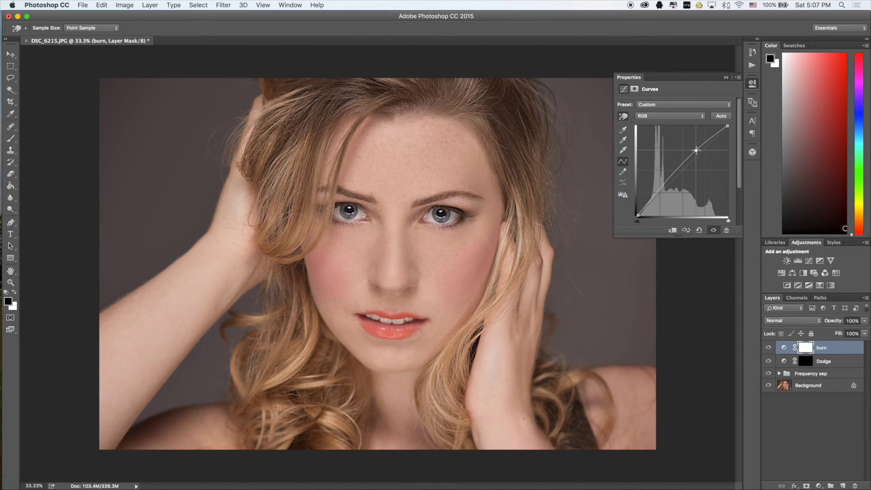
{"action": "left_click", "coordinate": [726, 77]}
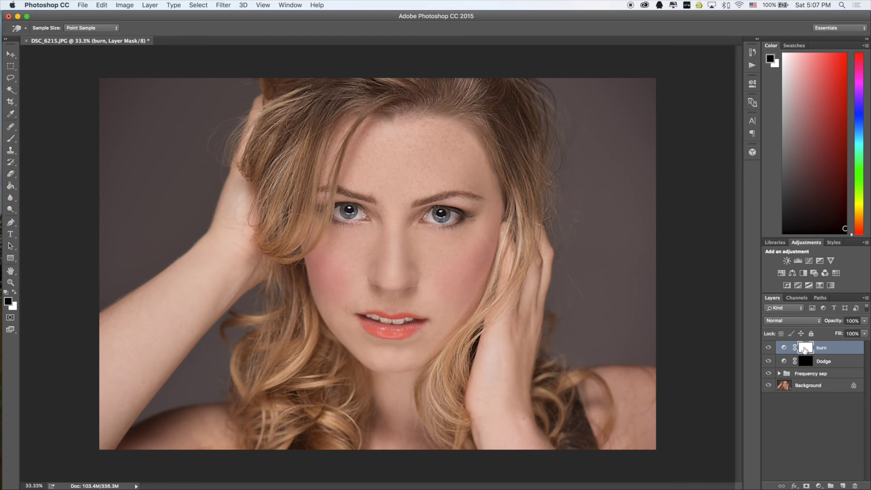
{"action": "key", "text": "ctrl+i"}
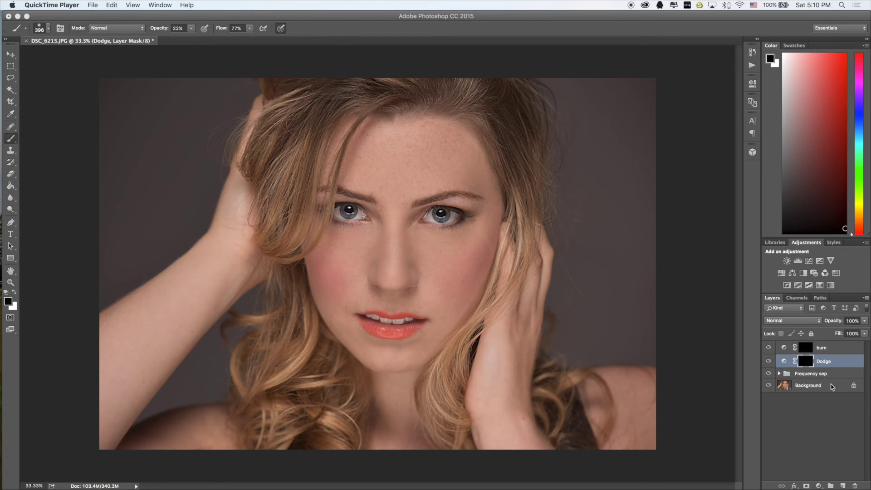
Step: Set white as the painting colour with brush opacity 24% and flow 69%
{"action": "left_click", "coordinate": [808, 365]}
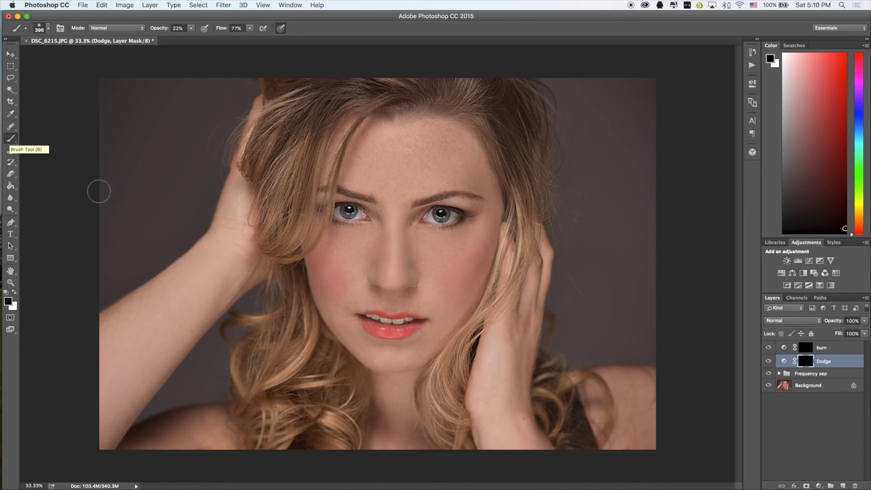
{"action": "key", "text": "x"}
{"action": "key", "text": "2"}
{"action": "key", "text": "3"}
{"action": "left_click", "coordinate": [191, 29]}
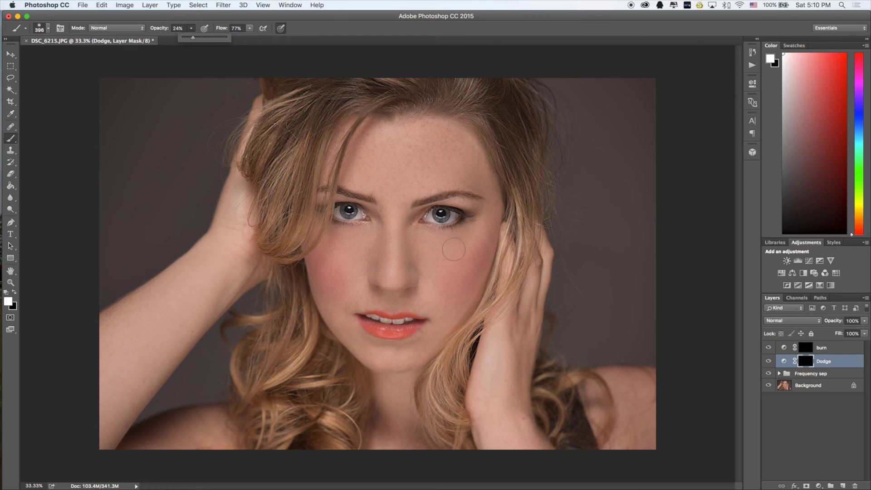
{"action": "left_click", "coordinate": [250, 29]}
{"action": "left_click_drag", "start_coordinate": [249, 40], "coordinate": [246, 39]}
{"action": "left_click", "coordinate": [491, 236]}
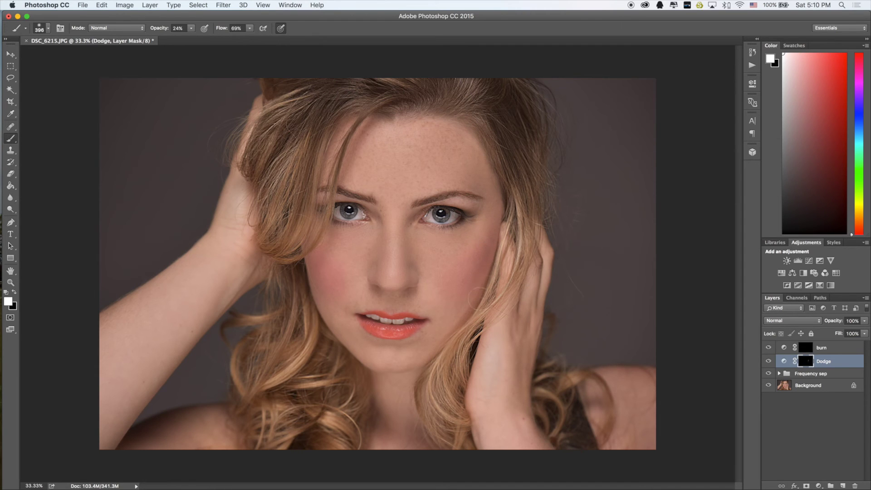
Step: Paint white on the Dodge mask over the cheek, temple and chin, and shrink the brush to 87 px
{"action": "mouse_move", "coordinate": [322, 286]}
{"action": "left_mouse_down"}
{"action": "mouse_move", "coordinate": [309, 266]}
{"action": "mouse_move", "coordinate": [320, 287]}
{"action": "mouse_move", "coordinate": [311, 307]}
{"action": "mouse_move", "coordinate": [296, 237]}
{"action": "mouse_move", "coordinate": [309, 301]}
{"action": "left_mouse_up"}
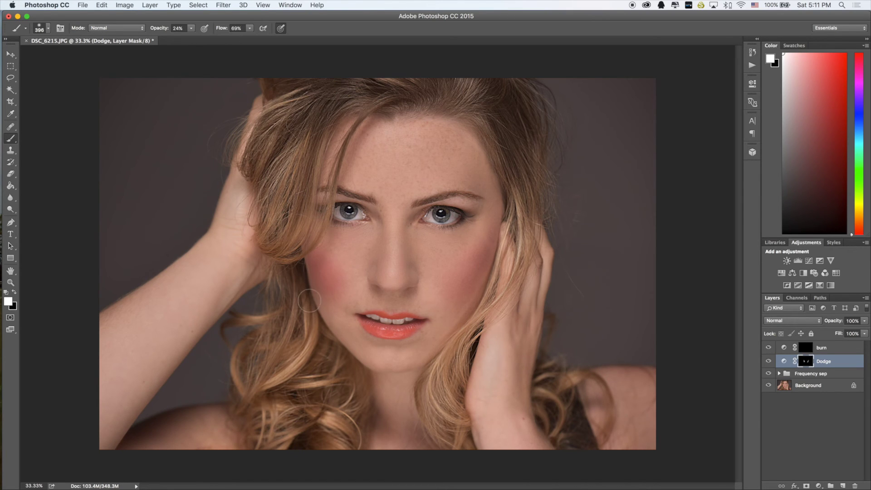
{"action": "mouse_move", "coordinate": [498, 214]}
{"action": "left_mouse_down"}
{"action": "mouse_move", "coordinate": [500, 175]}
{"action": "mouse_move", "coordinate": [498, 217]}
{"action": "left_mouse_up"}
{"action": "mouse_move", "coordinate": [327, 349]}
{"action": "left_mouse_down"}
{"action": "mouse_move", "coordinate": [368, 364]}
{"action": "mouse_move", "coordinate": [416, 357]}
{"action": "left_mouse_up"}
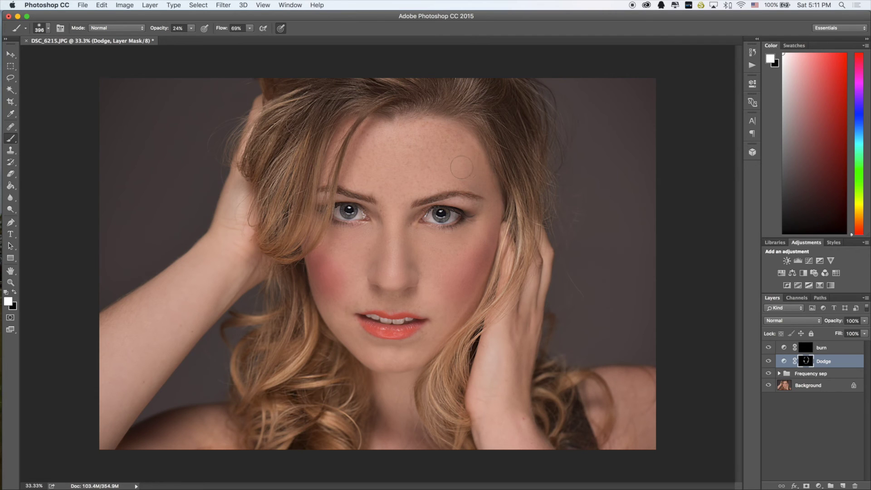
{"action": "right_click", "coordinate": [409, 243]}
{"action": "left_click_drag", "start_coordinate": [459, 262], "coordinate": [498, 262]}
{"action": "left_click", "coordinate": [409, 231]}
Step: Target the burn mask, skip the Java update prompt, and darken beside the nose and forehead
{"action": "left_click_drag", "start_coordinate": [806, 361], "coordinate": [809, 348]}
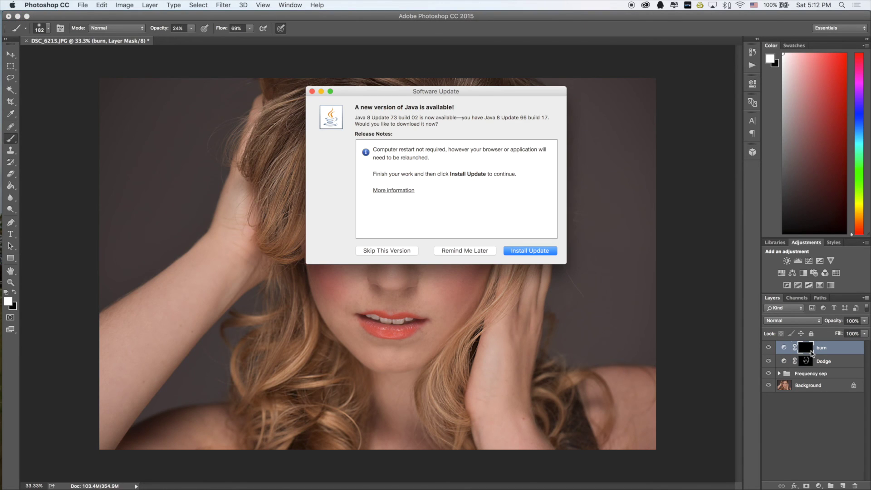
{"action": "left_click", "coordinate": [386, 252]}
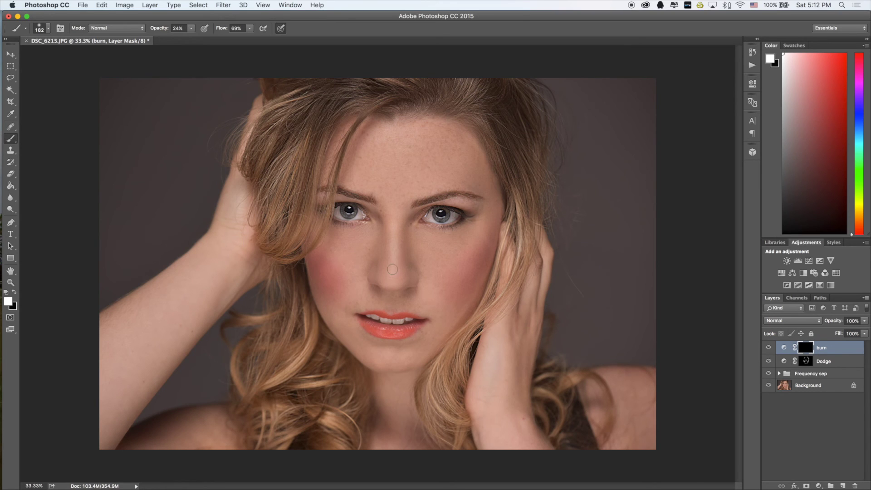
{"action": "left_click_drag", "start_coordinate": [395, 272], "coordinate": [393, 213]}
{"action": "left_click_drag", "start_coordinate": [393, 280], "coordinate": [416, 175]}
Step: Set the brush to 396 px and darken the forehead toward the brow and the cheek beside the nose
{"action": "right_click", "coordinate": [441, 253]}
{"action": "left_click_drag", "start_coordinate": [528, 275], "coordinate": [543, 275]}
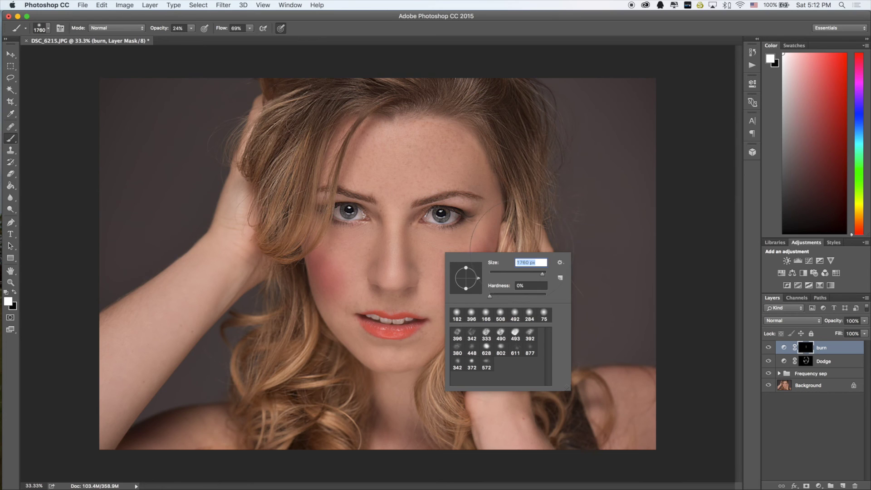
{"action": "left_click", "coordinate": [538, 275]}
{"action": "key", "text": "Return"}
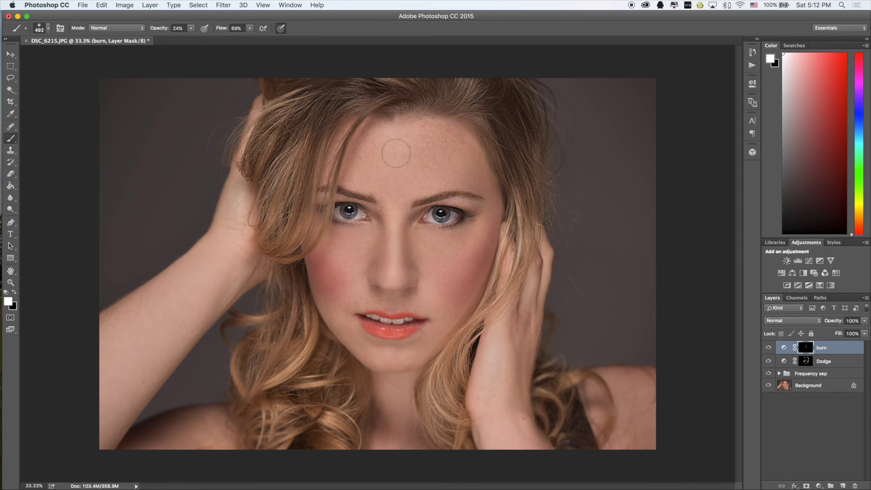
{"action": "mouse_move", "coordinate": [401, 139]}
{"action": "left_mouse_down"}
{"action": "mouse_move", "coordinate": [375, 180]}
{"action": "mouse_move", "coordinate": [395, 135]}
{"action": "mouse_move", "coordinate": [398, 175]}
{"action": "left_mouse_up"}
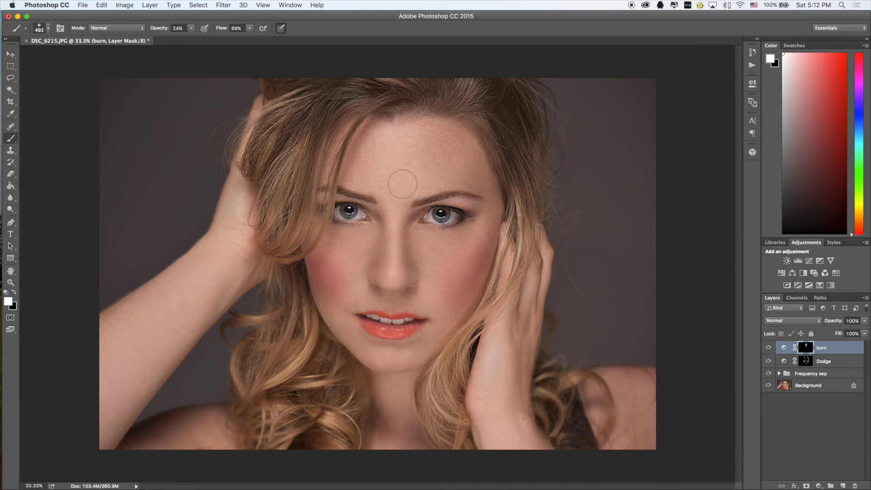
{"action": "mouse_move", "coordinate": [342, 264]}
{"action": "left_mouse_down"}
{"action": "mouse_move", "coordinate": [418, 273]}
{"action": "mouse_move", "coordinate": [469, 264]}
{"action": "mouse_move", "coordinate": [489, 234]}
{"action": "left_mouse_up"}
Step: Reduce the brush to 201 px and select the burn and Dodge layers together
{"action": "right_click", "coordinate": [445, 235]}
{"action": "left_click_drag", "start_coordinate": [528, 256], "coordinate": [534, 256]}
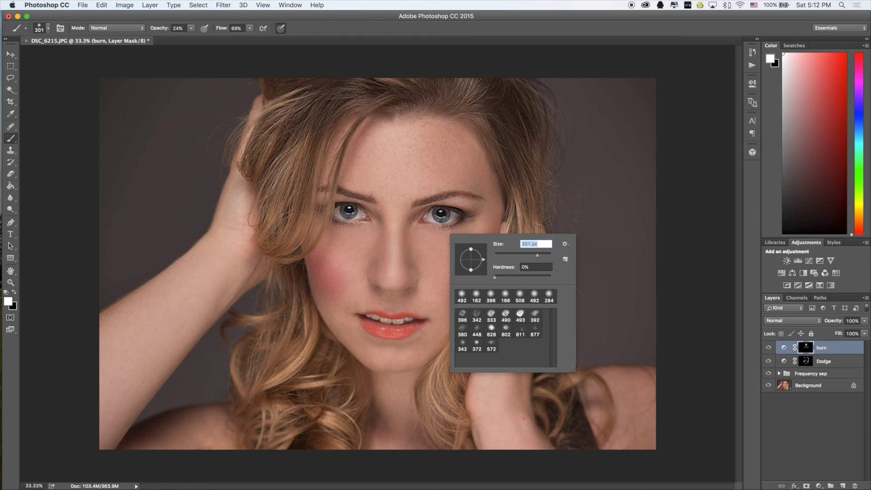
{"action": "key", "text": "Return"}
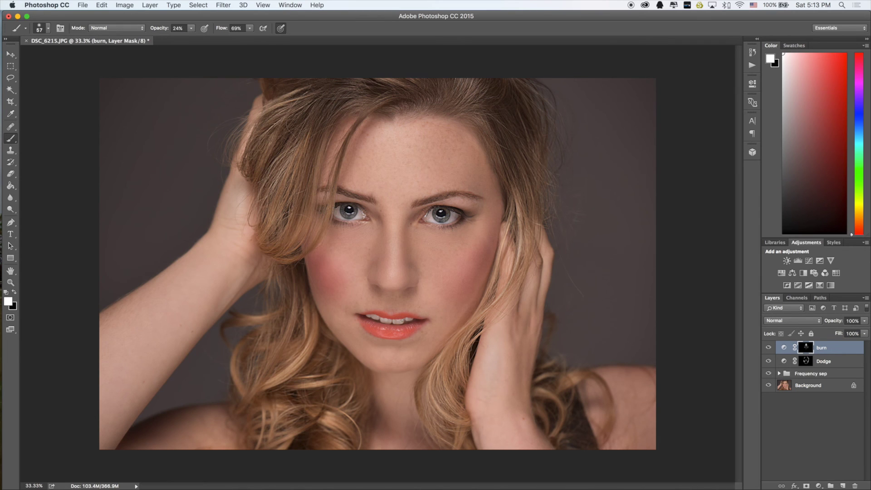
{"action": "key", "text": "ctrl+2"}
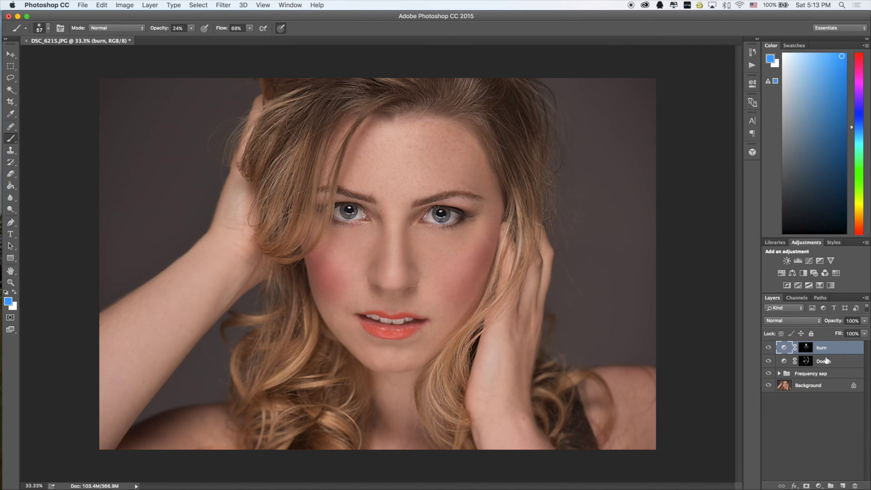
{"action": "left_click", "coordinate": [828, 363], "text": "shift"}
Step: Group the burn and Dodge layers and name the group D&B
{"action": "left_click_drag", "start_coordinate": [825, 363], "coordinate": [831, 486]}
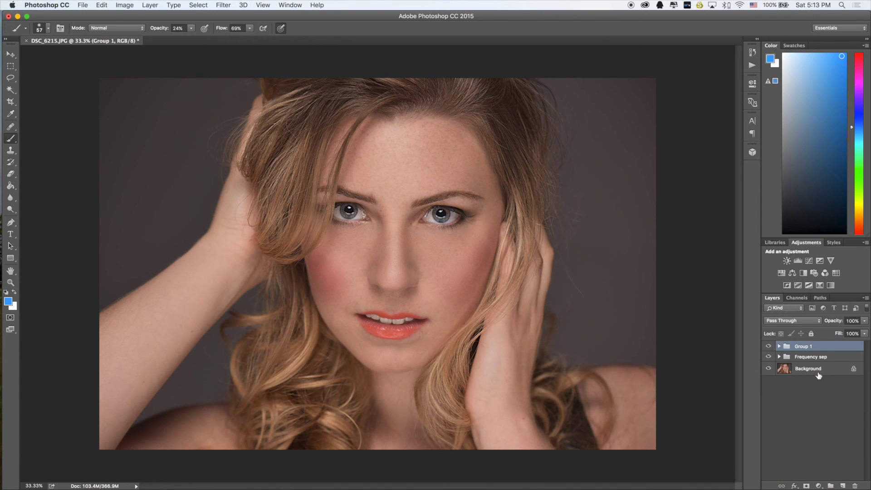
{"action": "double_click", "coordinate": [803, 347]}
{"action": "type", "text": "D&B"}
{"action": "key", "text": "Return"}
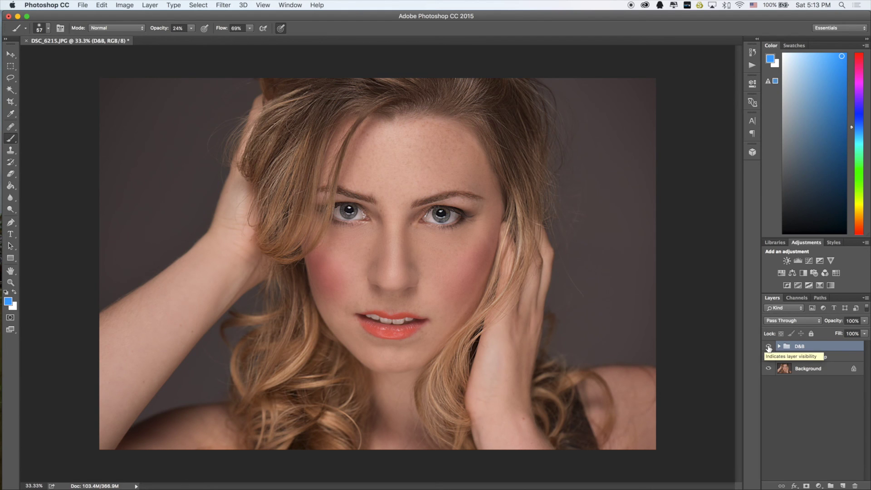
Step: Toggle the D&B group's visibility several times to compare before and after
{"action": "left_click", "coordinate": [769, 347]}
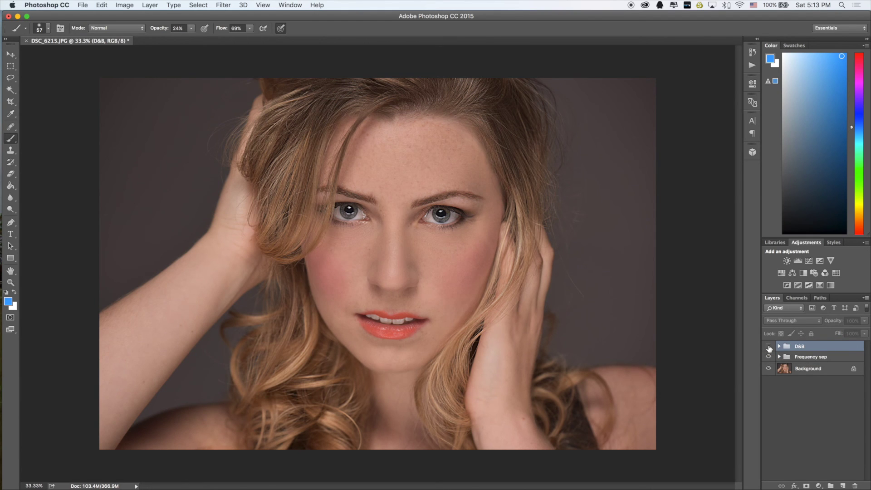
{"action": "left_click", "coordinate": [769, 346]}
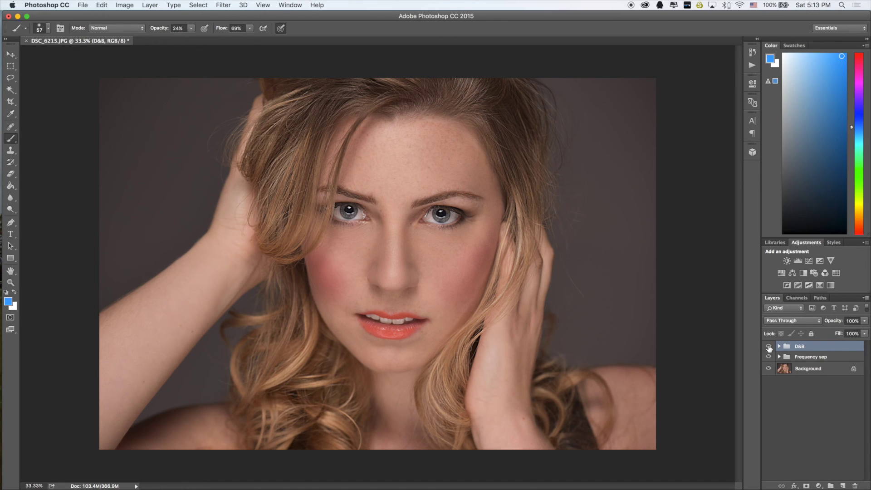
{"action": "left_click", "coordinate": [769, 347]}
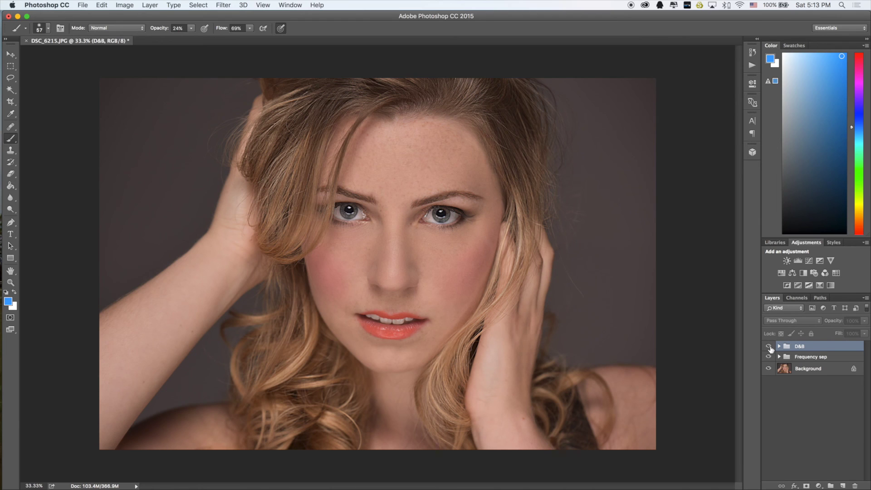
{"action": "left_click", "coordinate": [769, 346]}
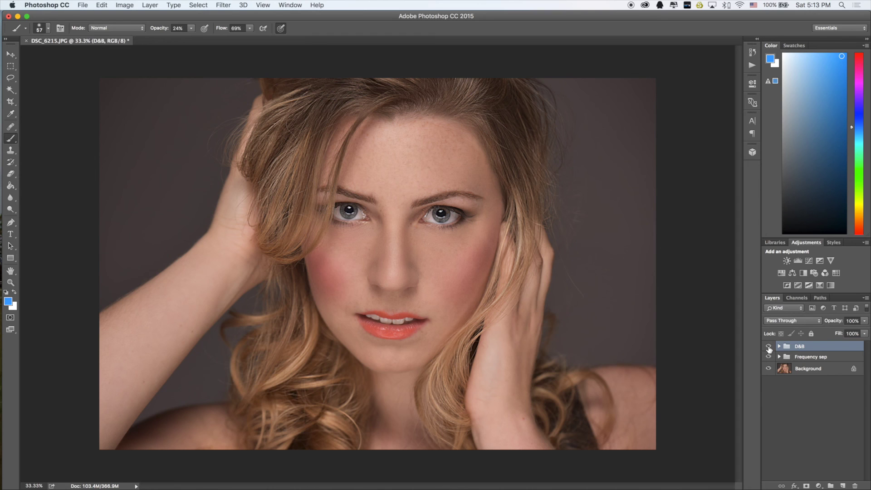
{"action": "left_click", "coordinate": [769, 347]}
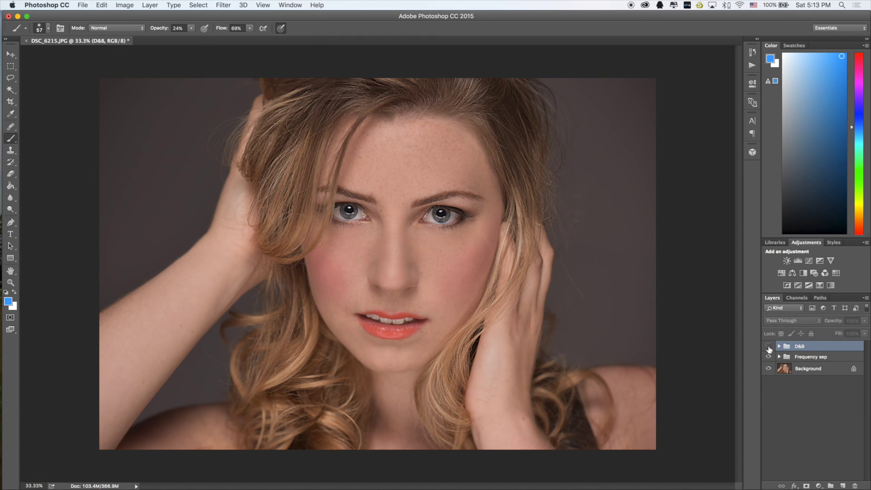
{"action": "left_click", "coordinate": [769, 347]}
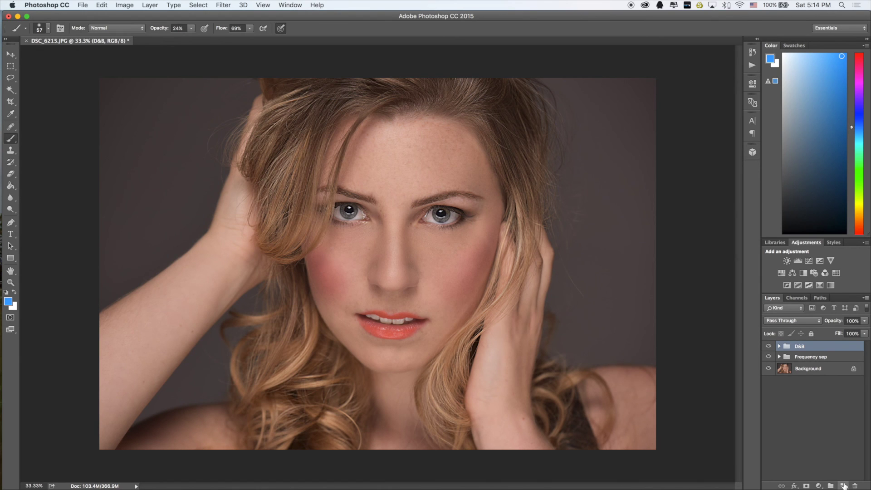
Step: Add Layer 1 filled with blue #1597fb and give it an inverted black mask
{"action": "left_click", "coordinate": [843, 485]}
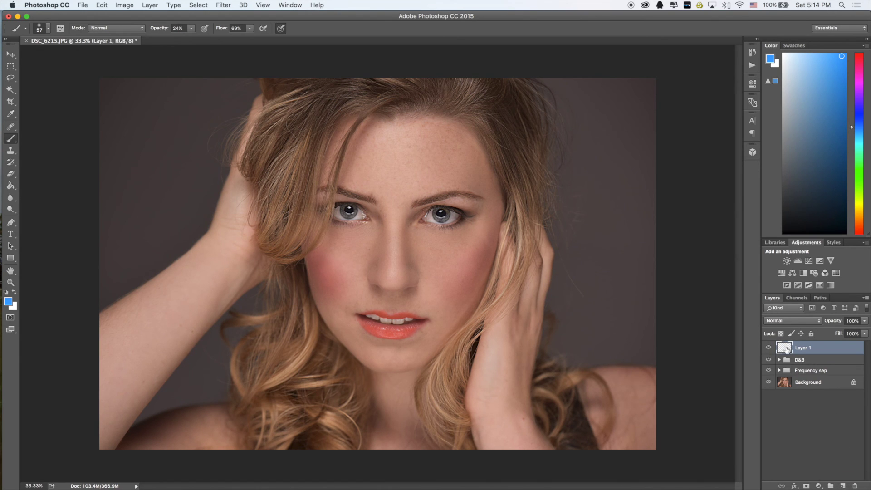
{"action": "key", "text": "g"}
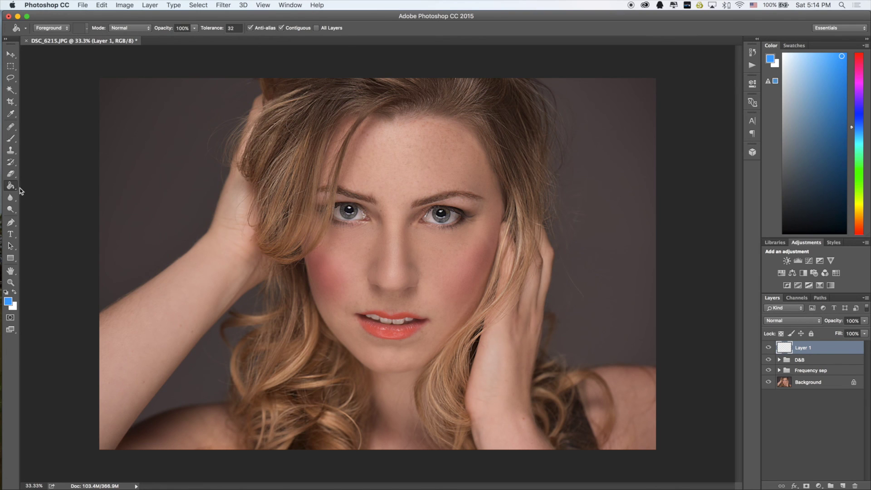
{"action": "left_click", "coordinate": [9, 303]}
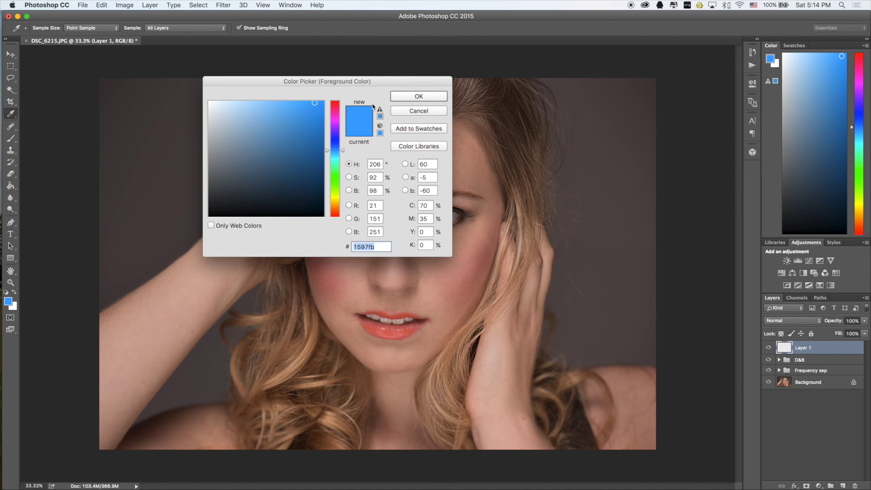
{"action": "left_click", "coordinate": [414, 97]}
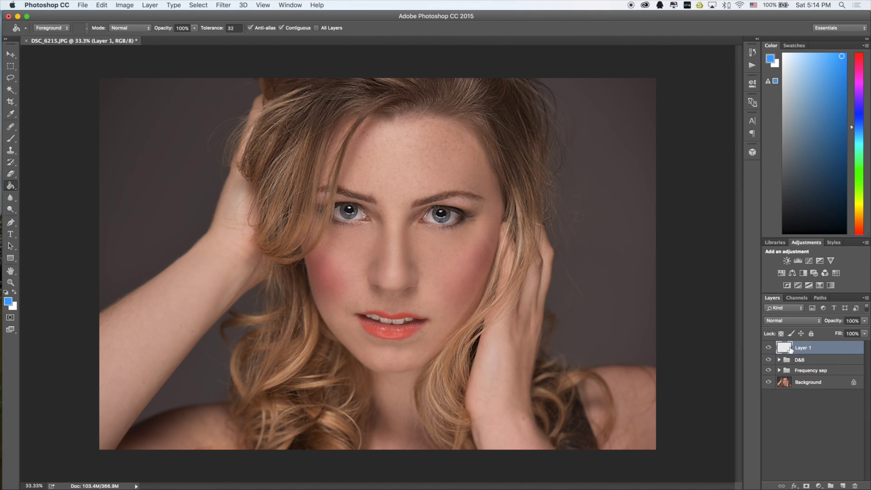
{"action": "left_click", "coordinate": [384, 191]}
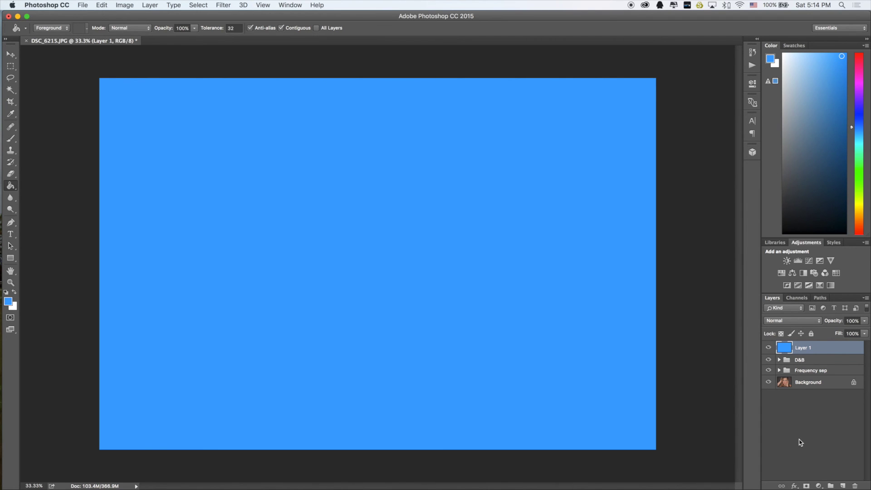
{"action": "left_click", "coordinate": [806, 486]}
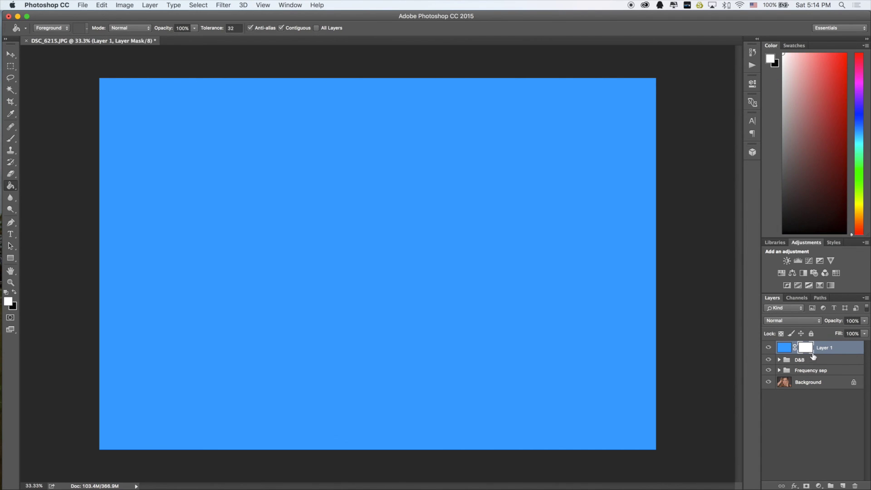
{"action": "key", "text": "ctrl+i"}
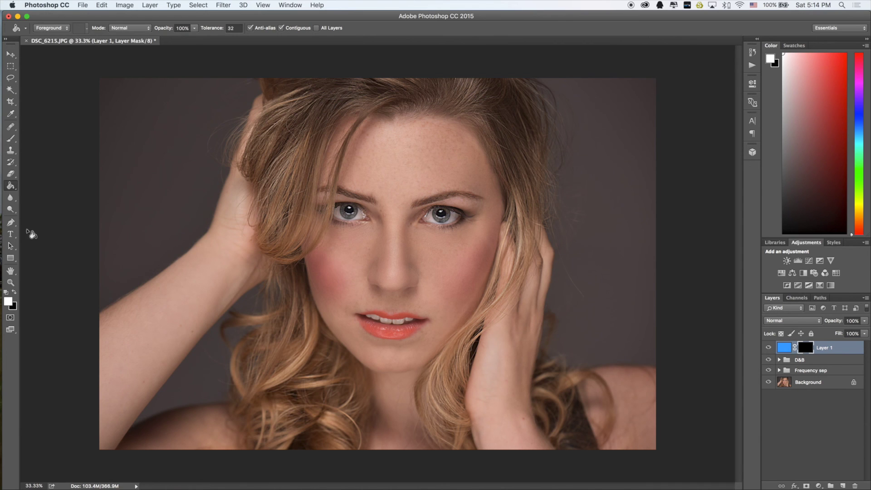
Step: Set a 143 px brush and paint blue into the right iris
{"action": "left_click", "coordinate": [11, 140]}
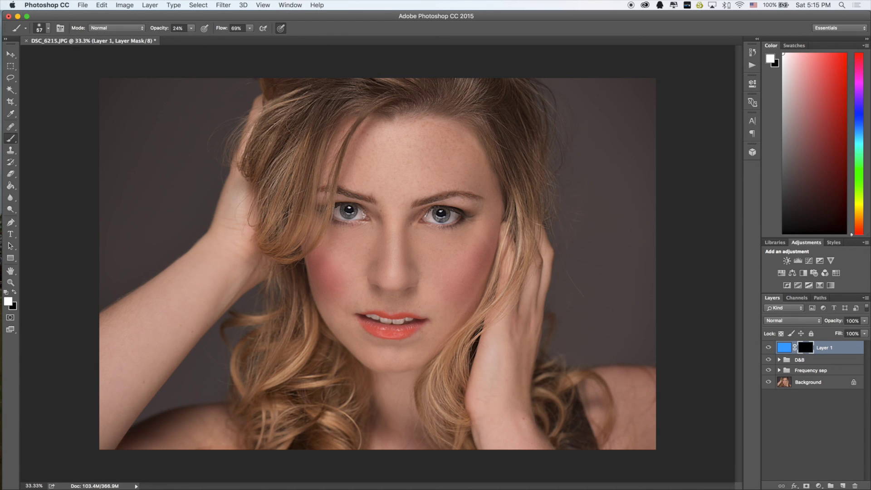
{"action": "right_click", "coordinate": [439, 221]}
{"action": "left_click", "coordinate": [521, 239]}
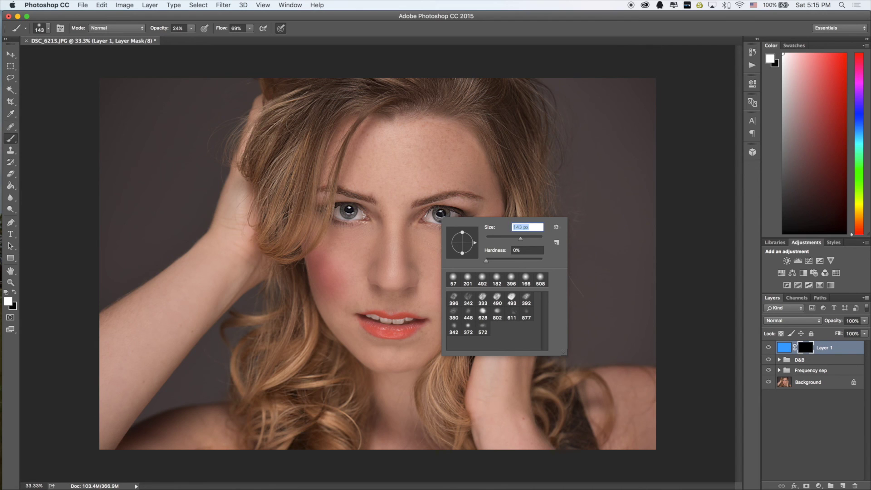
{"action": "key", "text": "Return"}
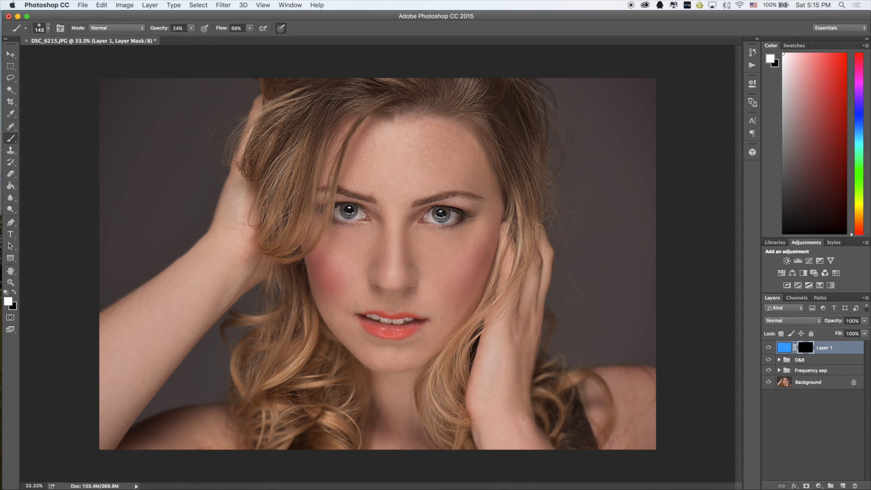
{"action": "left_click_drag", "start_coordinate": [442, 216], "coordinate": [442, 215]}
Step: Raise the brush hardness and paint blue into both irises
{"action": "right_click", "coordinate": [428, 231]}
{"action": "left_click_drag", "start_coordinate": [471, 274], "coordinate": [521, 279]}
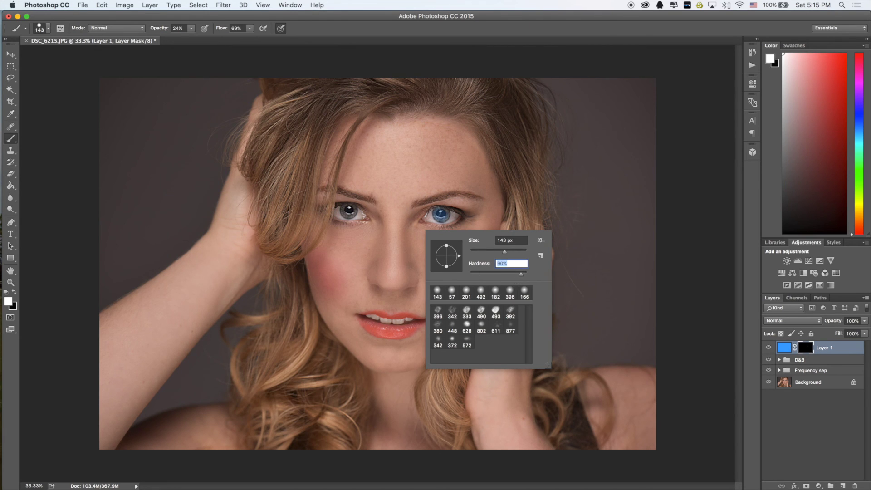
{"action": "key", "text": "Return"}
{"action": "left_click_drag", "start_coordinate": [442, 213], "coordinate": [440, 214]}
{"action": "left_click_drag", "start_coordinate": [353, 209], "coordinate": [346, 211]}
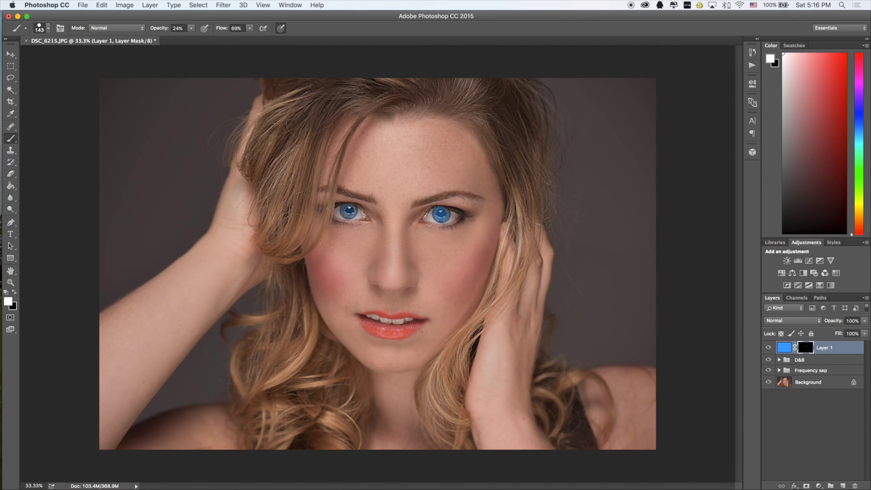
Step: Refine the right iris, remove blue spill with black, and set brush opacity to 100%
{"action": "key", "text": "super+plus"}
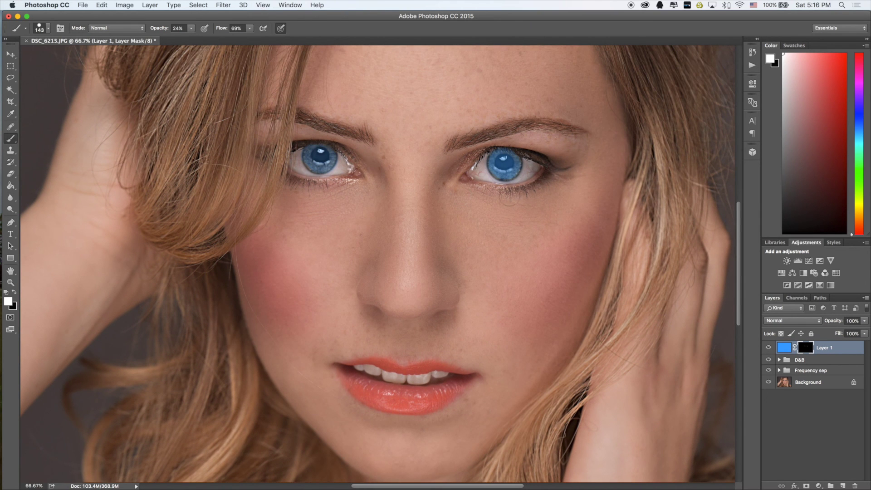
{"action": "left_click_drag", "start_coordinate": [512, 162], "coordinate": [499, 144]}
{"action": "key", "text": "x"}
{"action": "left_click_drag", "start_coordinate": [503, 150], "coordinate": [505, 167]}
{"action": "key", "text": "x"}
{"action": "key", "text": "0"}
{"action": "key", "text": "x"}
Step: Set Layer 1's blend mode to Color
{"action": "left_click", "coordinate": [818, 326]}
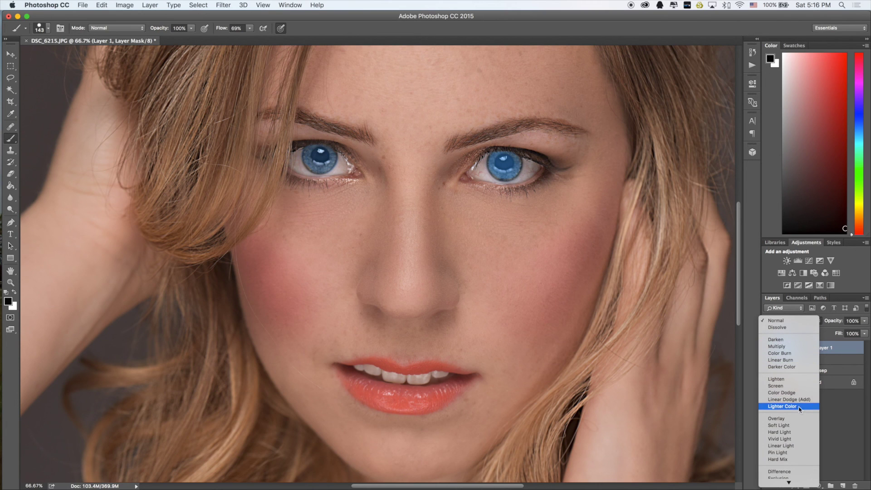
{"action": "scroll", "coordinate": [791, 447], "scroll_direction": "down", "scroll_amount": 1}
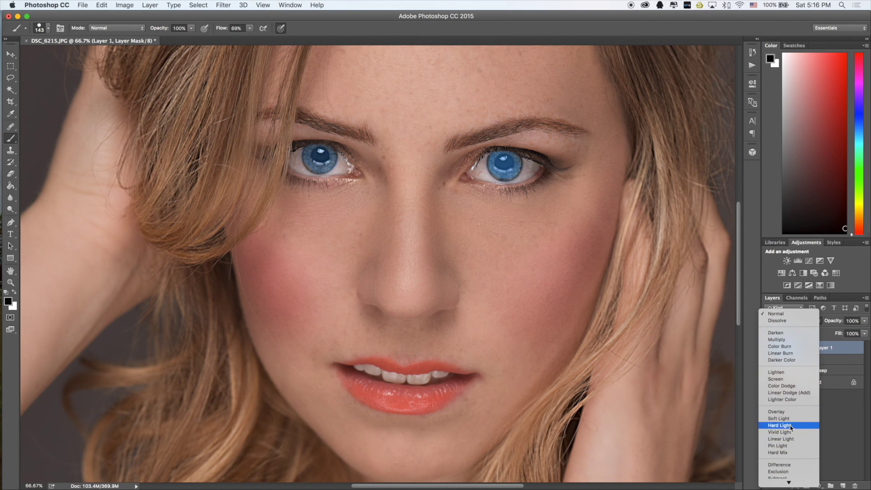
{"action": "scroll", "coordinate": [791, 427], "scroll_direction": "down", "scroll_amount": 3}
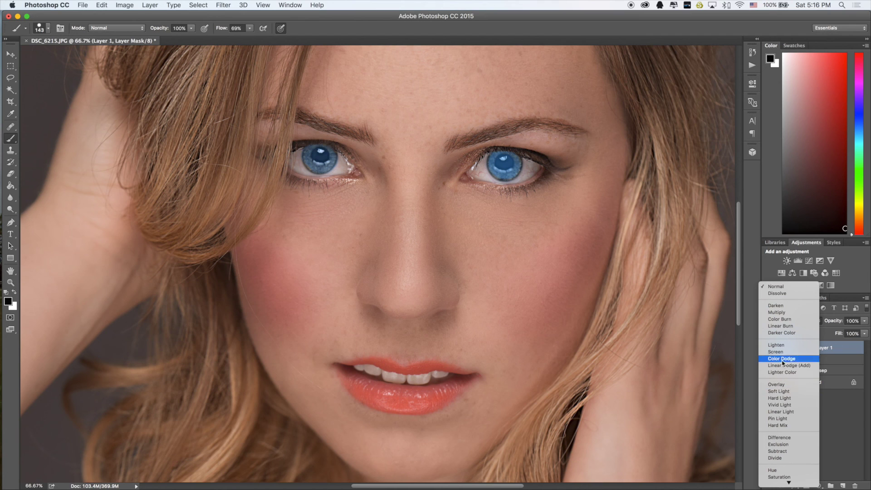
{"action": "scroll", "coordinate": [784, 474], "scroll_direction": "down", "scroll_amount": 1}
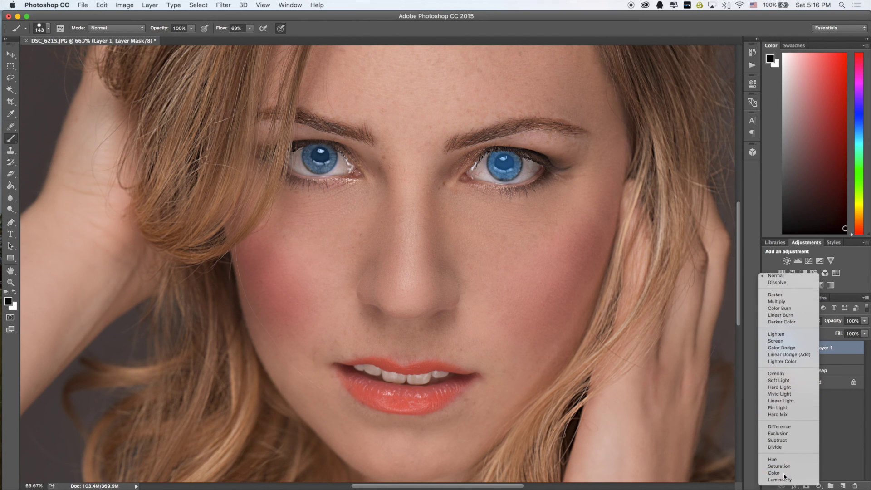
{"action": "left_click", "coordinate": [784, 473]}
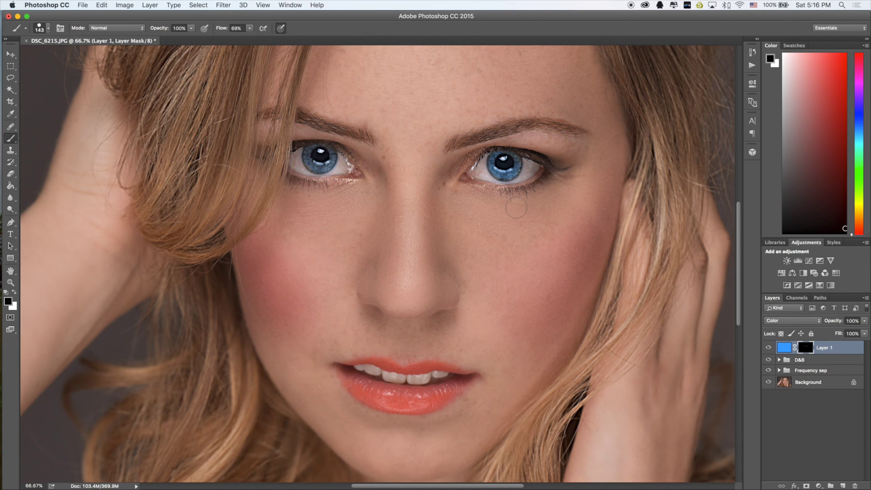
Step: Paint white over both irises to strengthen the blue, then zoom out
{"action": "key", "text": "x"}
{"action": "left_click_drag", "start_coordinate": [322, 161], "coordinate": [322, 159]}
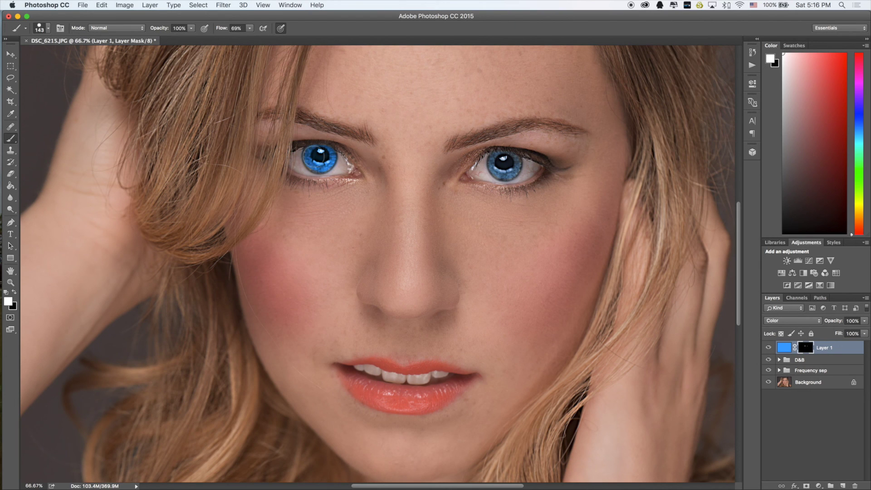
{"action": "left_click_drag", "start_coordinate": [500, 163], "coordinate": [508, 167]}
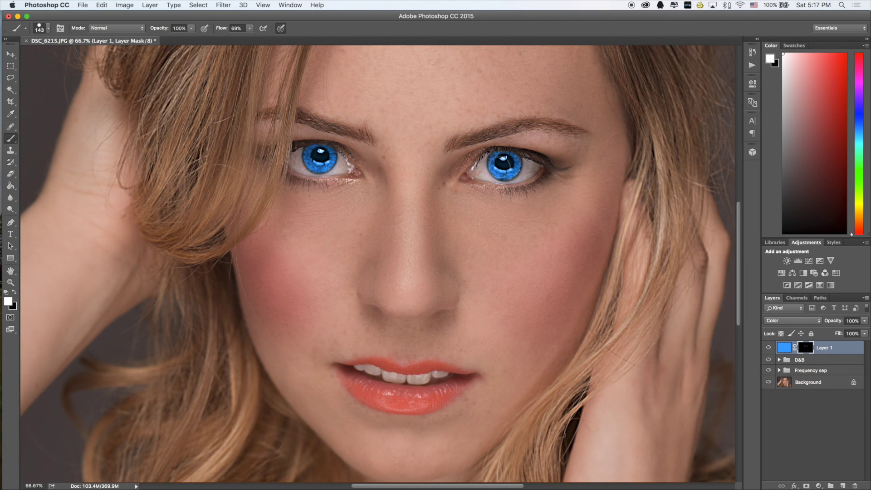
{"action": "key", "text": "super+minus"}
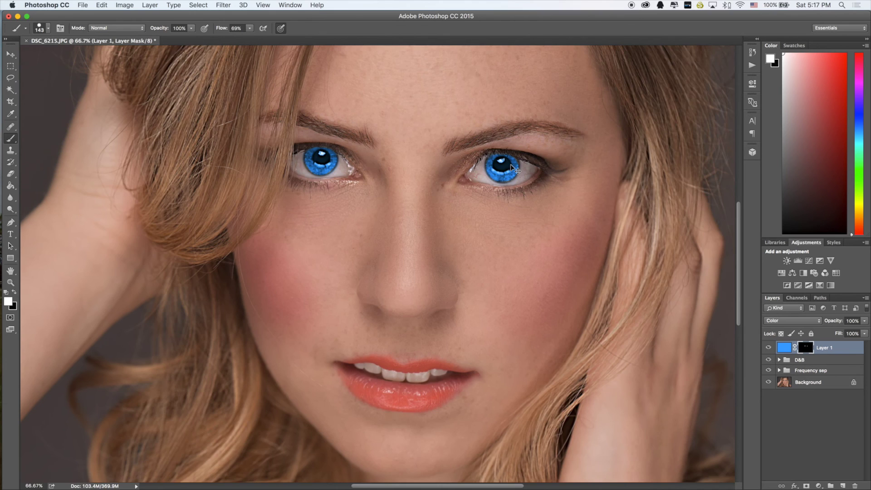
{"action": "key", "text": "super+minus"}
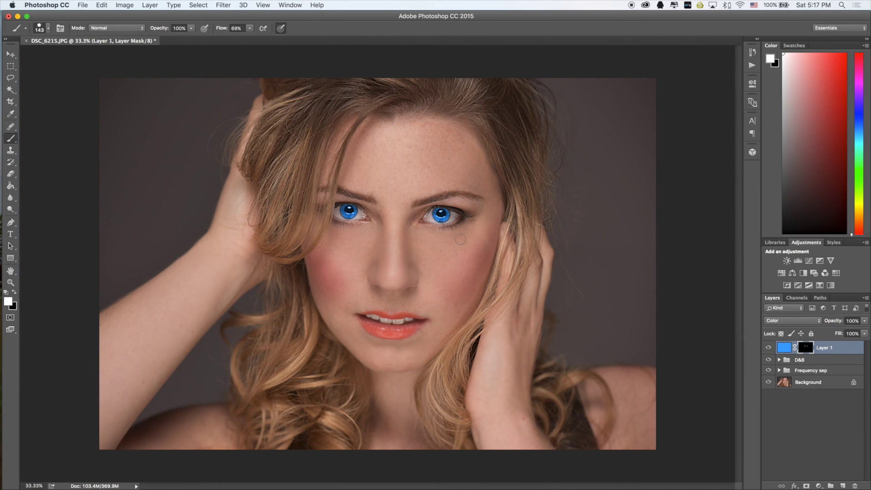
Step: Lower Layer 1's opacity to 26% and zoom in and out to check the eyes
{"action": "left_click", "coordinate": [864, 321]}
{"action": "left_click_drag", "start_coordinate": [865, 331], "coordinate": [835, 335]}
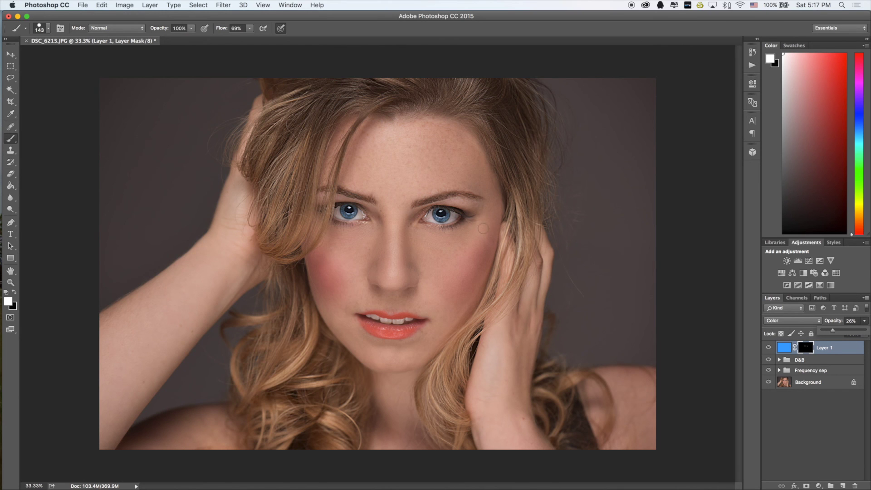
{"action": "key", "text": "super+equal"}
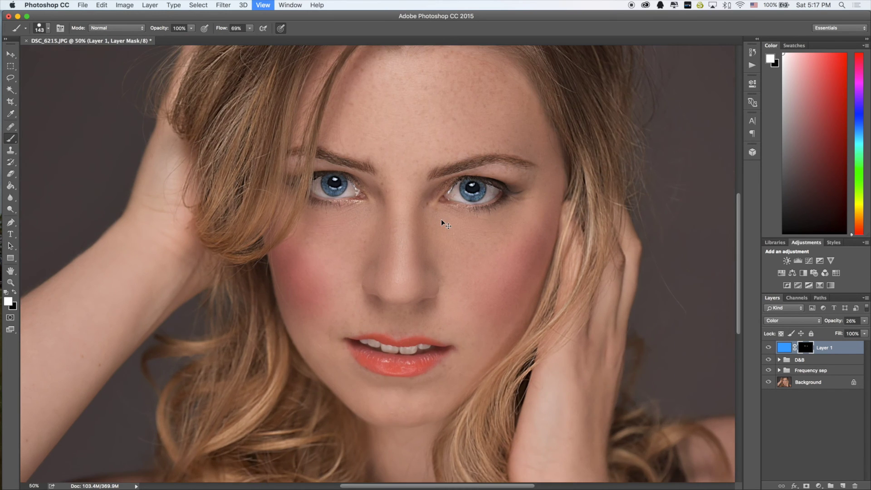
{"action": "key", "text": "super+equal"}
{"action": "key", "text": "super+equal"}
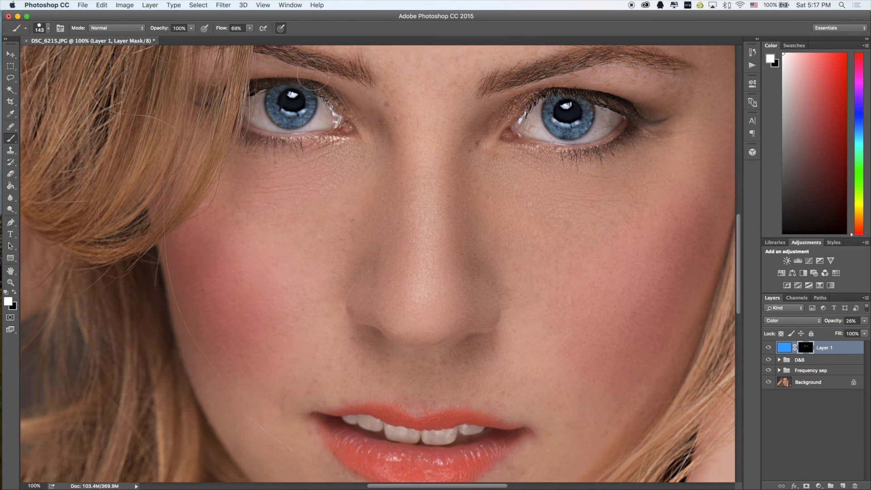
{"action": "key", "text": "x"}
{"action": "key", "text": "super+minus"}
{"action": "key", "text": "super+minus"}
{"action": "key", "text": "super+minus"}
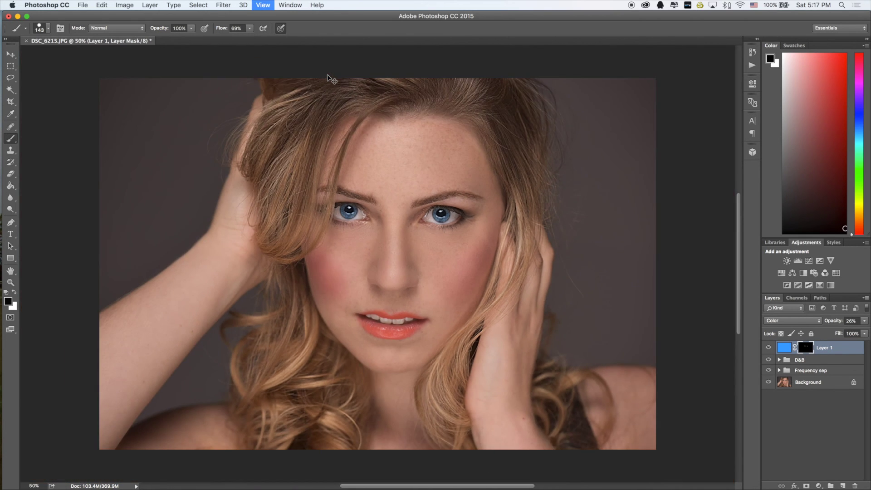
{"action": "key", "text": "super+minus"}
{"action": "key", "text": "super+plus"}
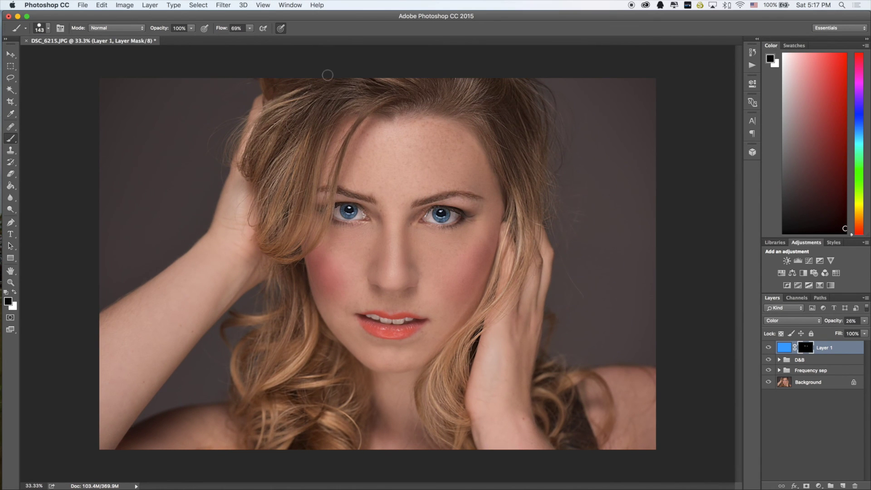
Step: Duplicate the Background layer and move the copy to the top of the stack
{"action": "left_click", "coordinate": [800, 385]}
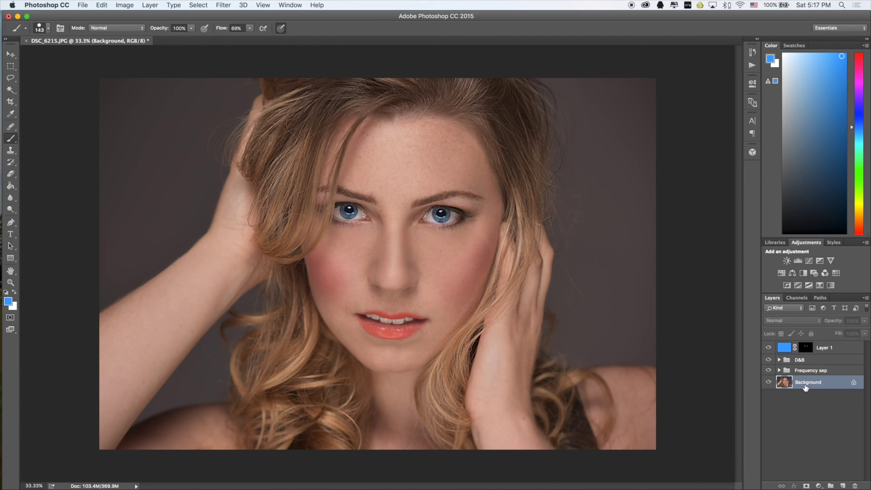
{"action": "key", "text": "ctrl+j"}
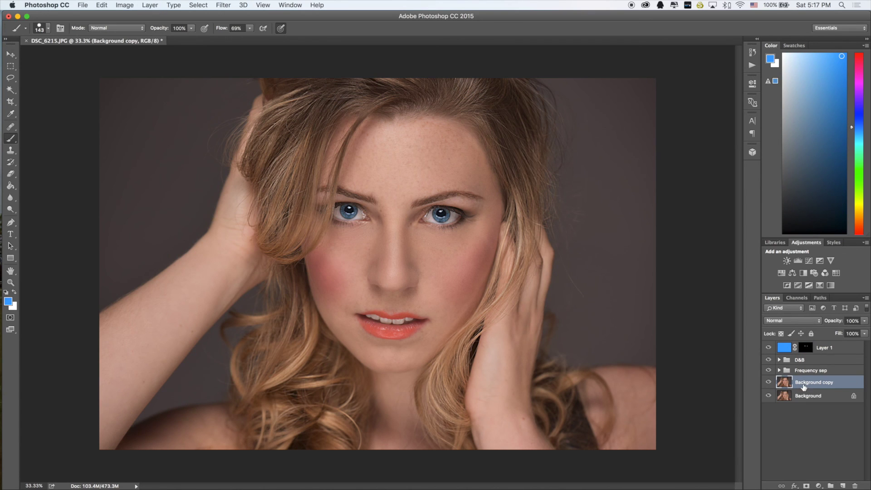
{"action": "left_click_drag", "start_coordinate": [806, 386], "coordinate": [796, 357]}
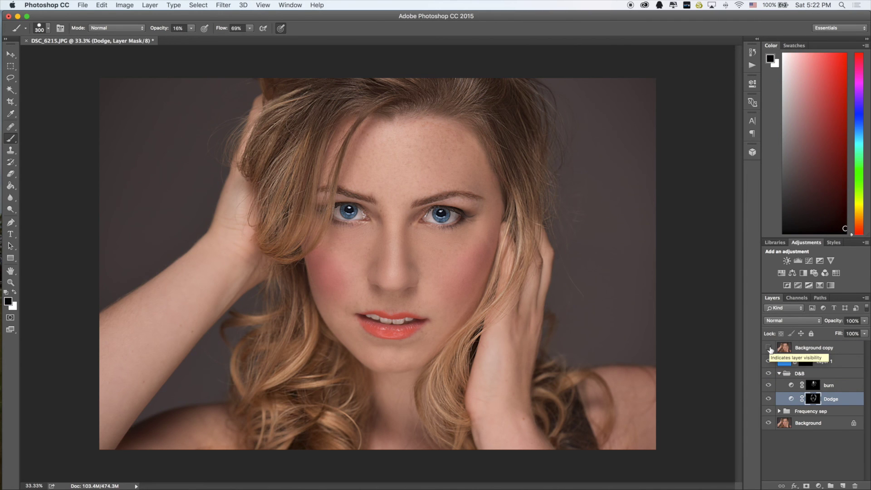
Step: Toggle the Background copy's visibility to compare the original and retouched photo
{"action": "left_click", "coordinate": [769, 349]}
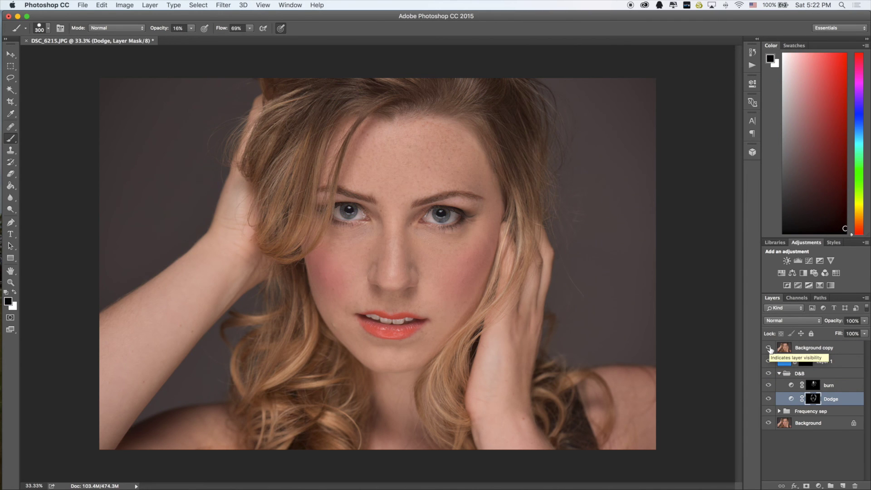
{"action": "left_click", "coordinate": [769, 348]}
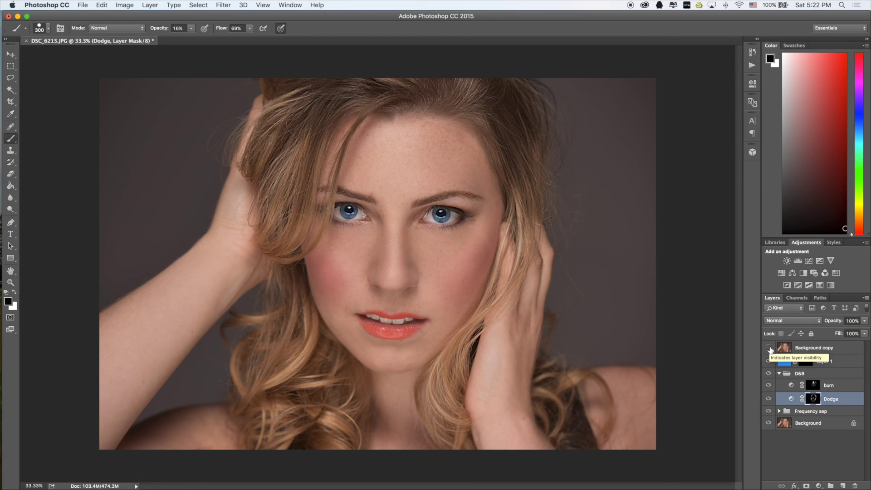
{"action": "left_click", "coordinate": [769, 348]}
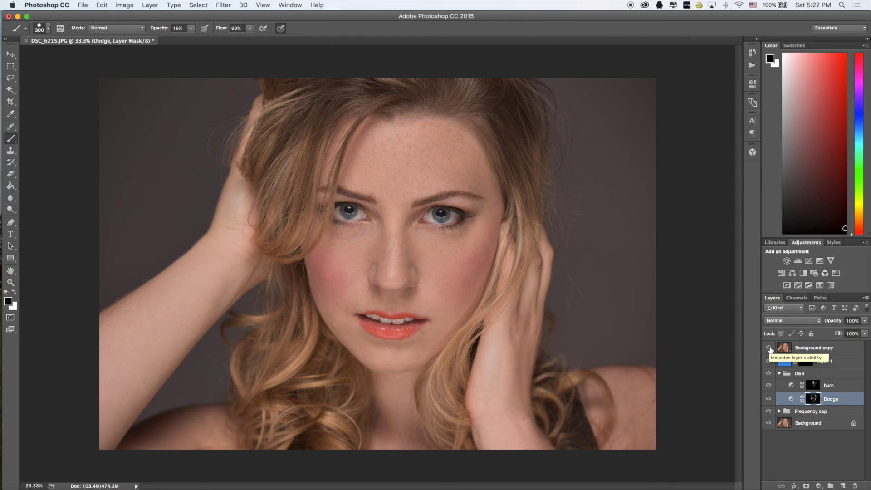
{"action": "left_click", "coordinate": [769, 348]}
{"action": "left_click", "coordinate": [770, 348]}
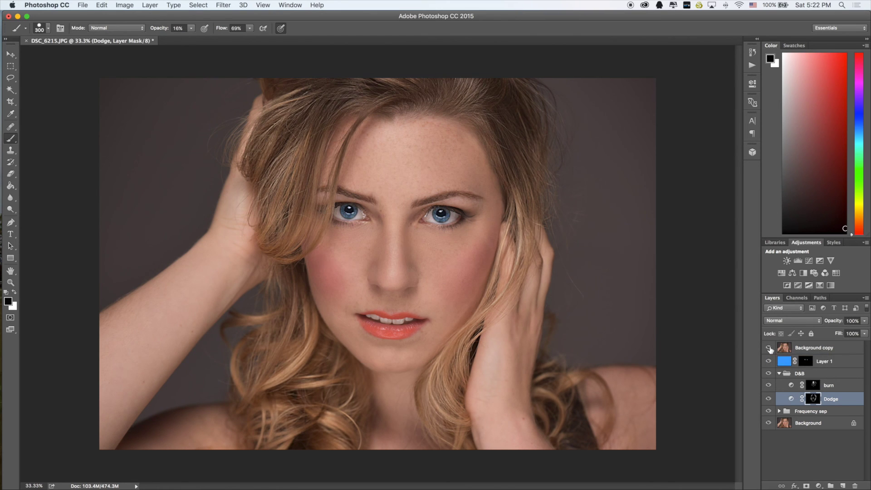
{"action": "left_click", "coordinate": [769, 348]}
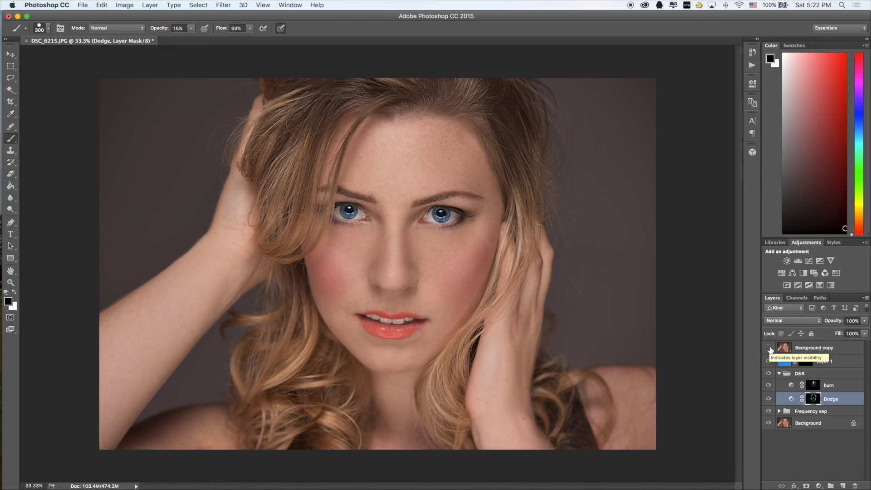